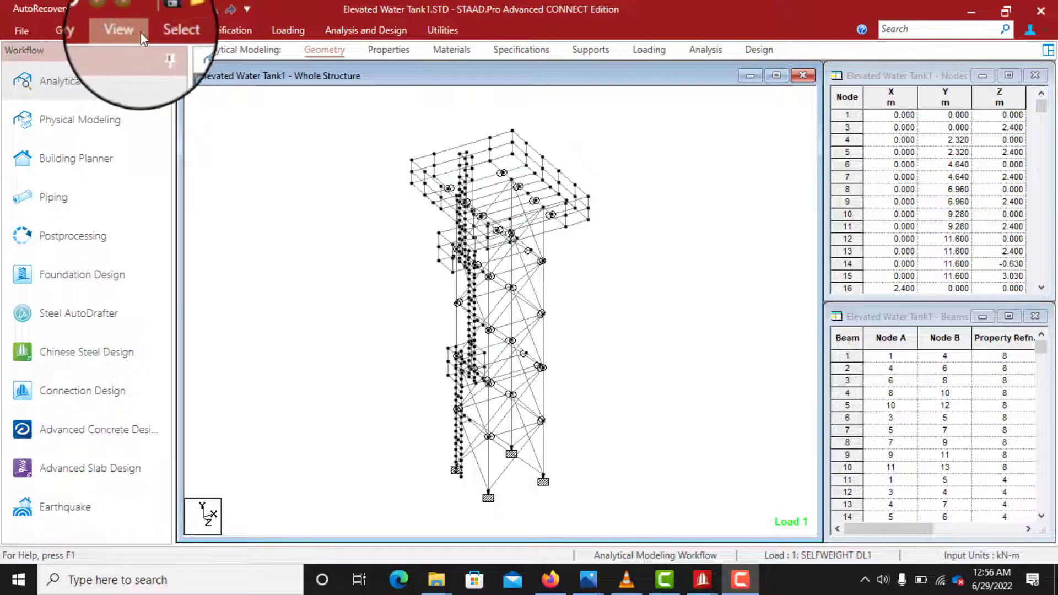
Step: Show the View ribbon's Labels, Tools, Views, Options and Windows groups for Elevated Water Tank1
left_click(126, 30)
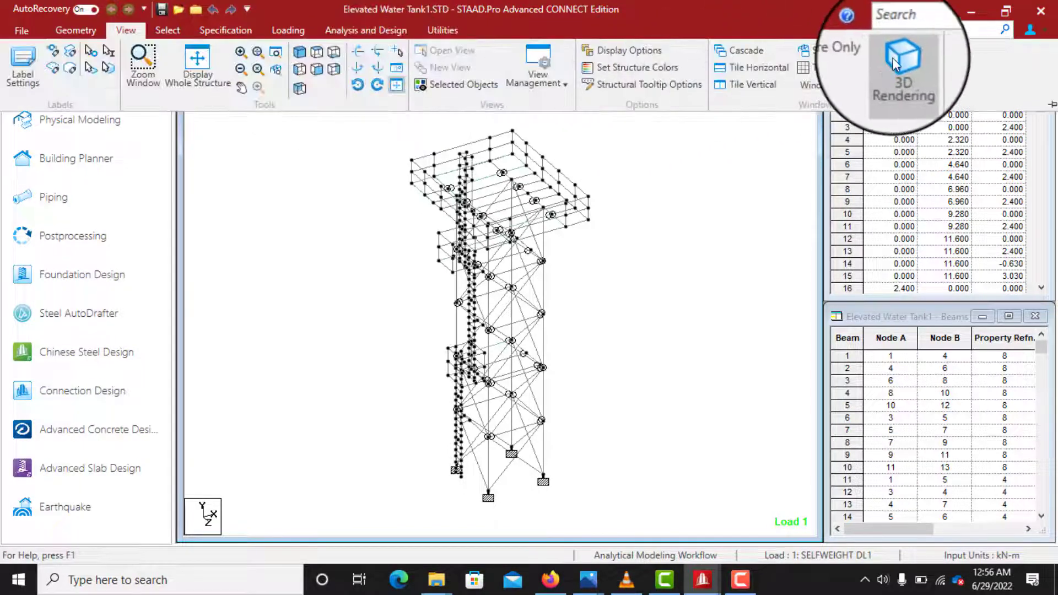
Step: Display the tower as a maximized 3D rendered view and zoom in
left_click(915, 61)
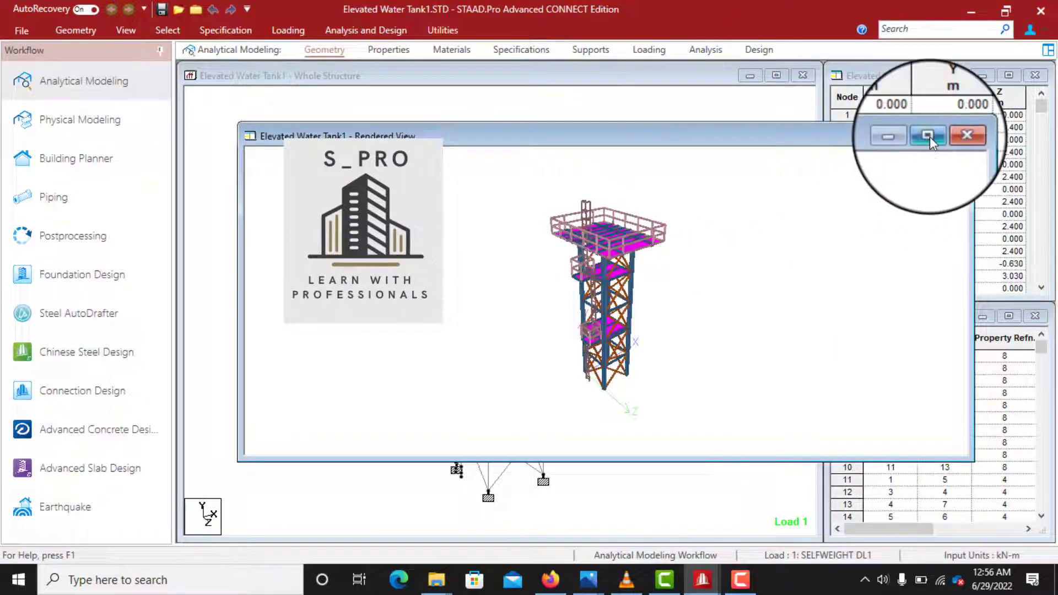
left_click(935, 135)
scroll(622, 296, "up", 2)
scroll(621, 297, "up", 3)
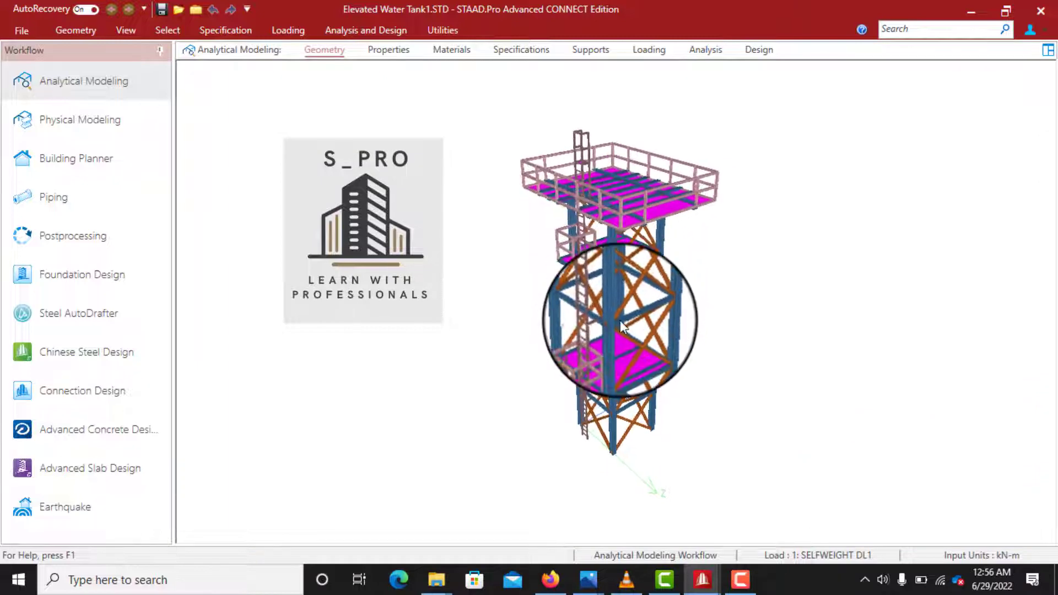
Step: Orbit the rendered tower from several angles, including from above the tank platform, ending side-on upright
middle_click_drag(634, 274, 621, 320)
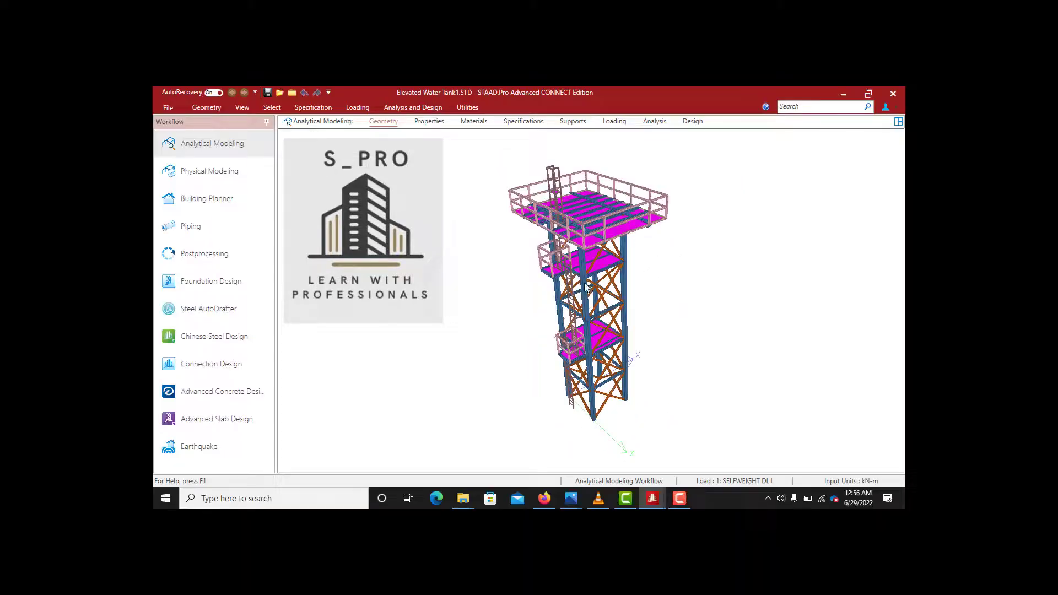
middle_click_drag(583, 249, 597, 269)
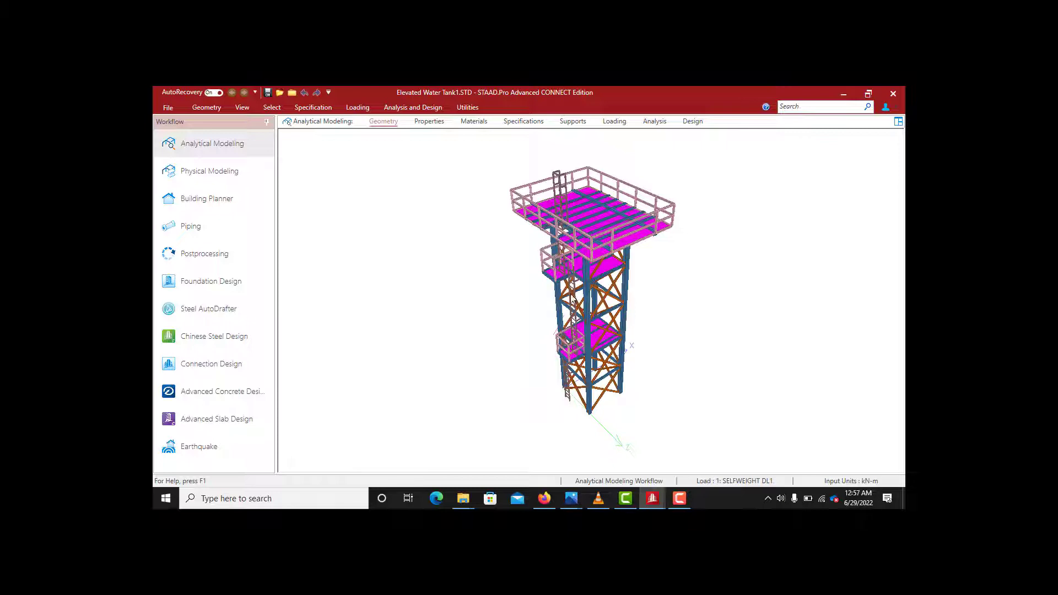
middle_click_drag(594, 300, 561, 292)
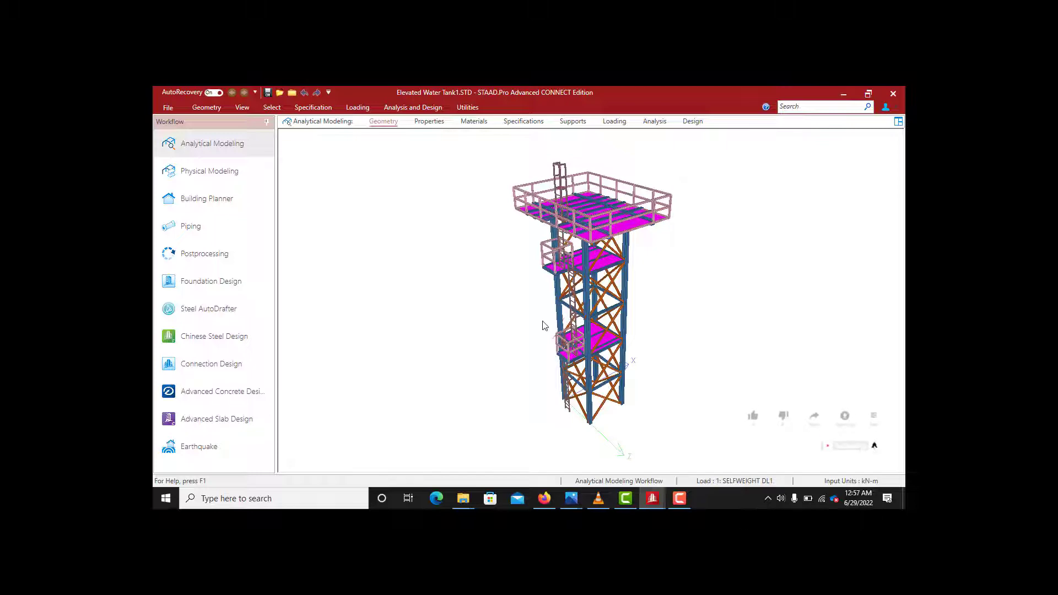
middle_click_drag(360, 231, 597, 299)
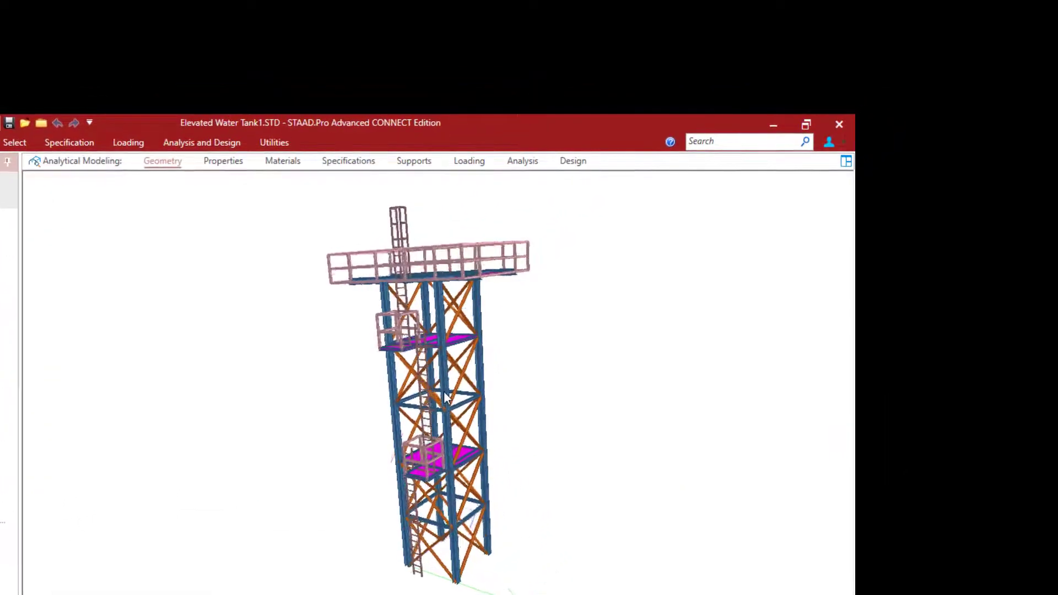
middle_click_drag(445, 397, 464, 445)
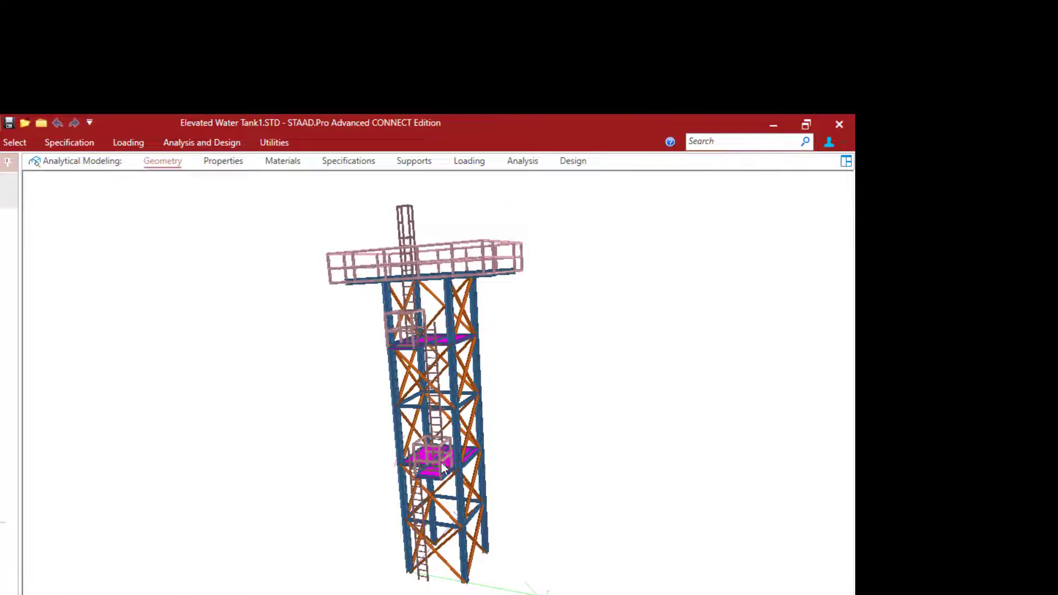
middle_click_drag(443, 348, 387, 381)
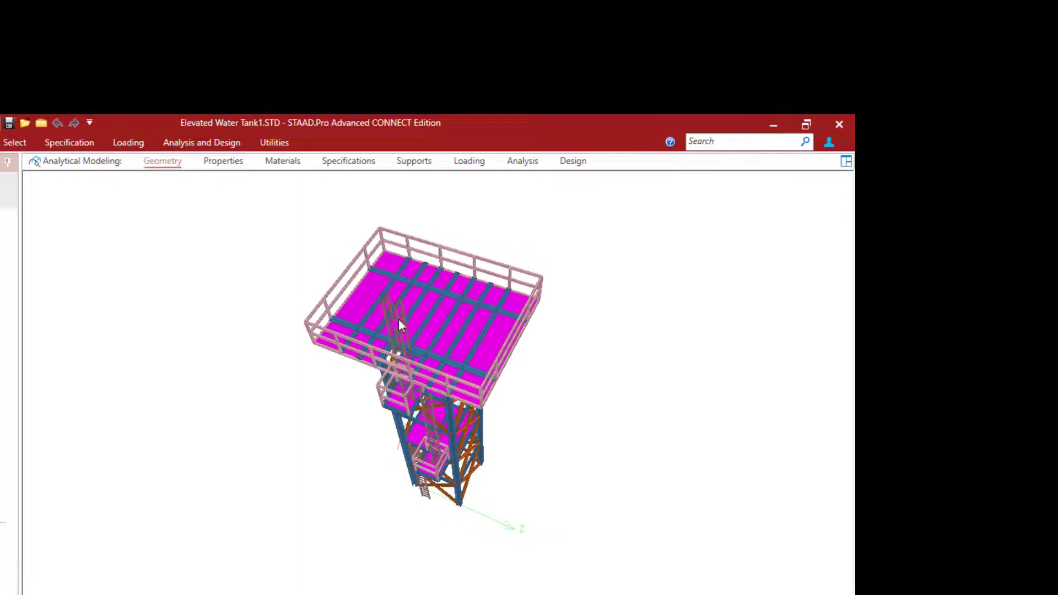
middle_click_drag(434, 325, 452, 284)
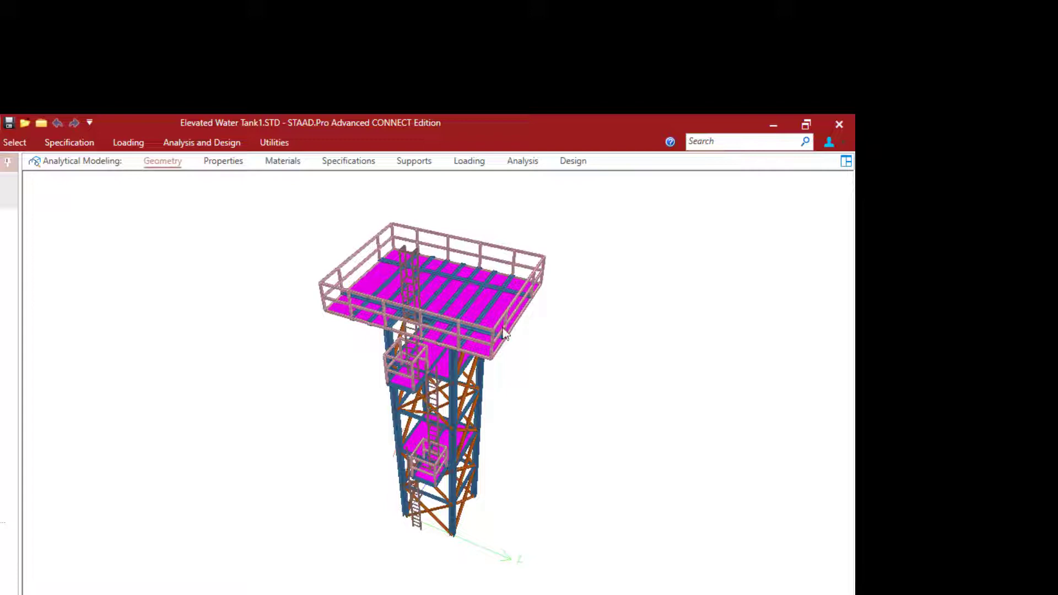
middle_click_drag(503, 333, 280, 296)
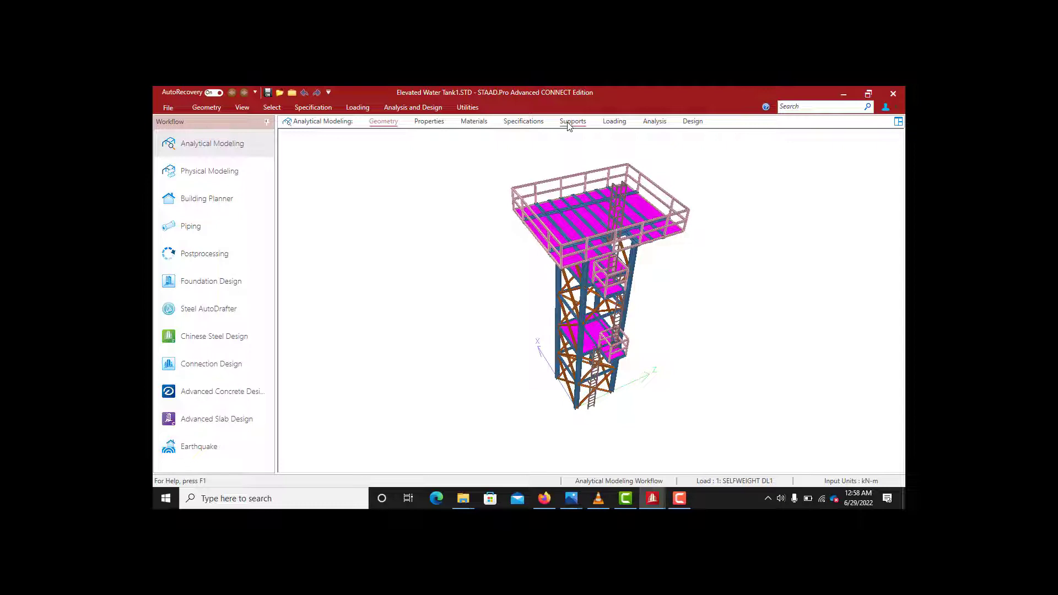
Step: Expand Load Cases Details under Loading and scroll through the load case list
left_click(615, 121)
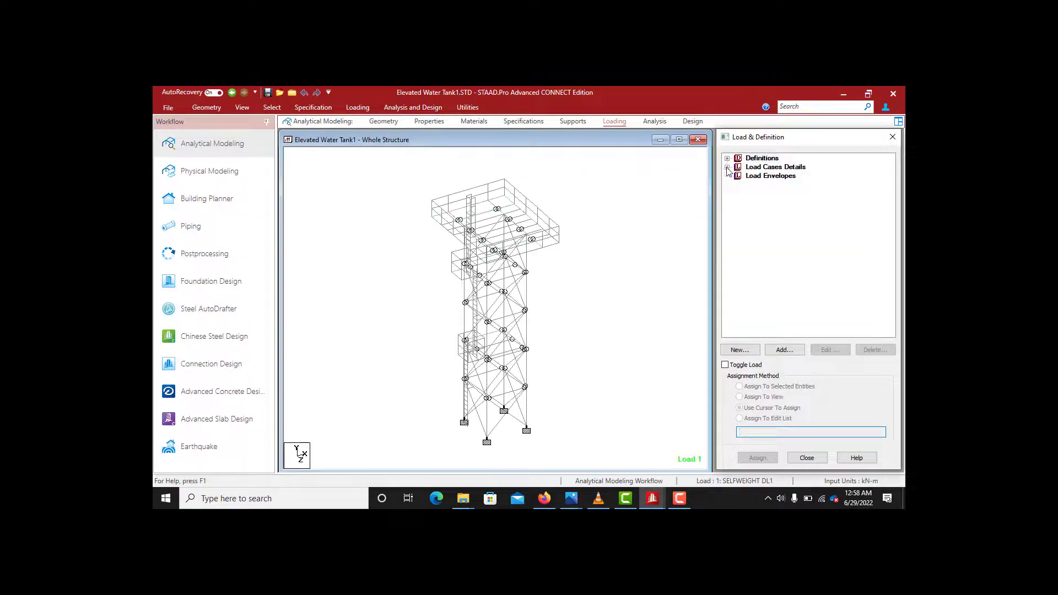
left_click(727, 167)
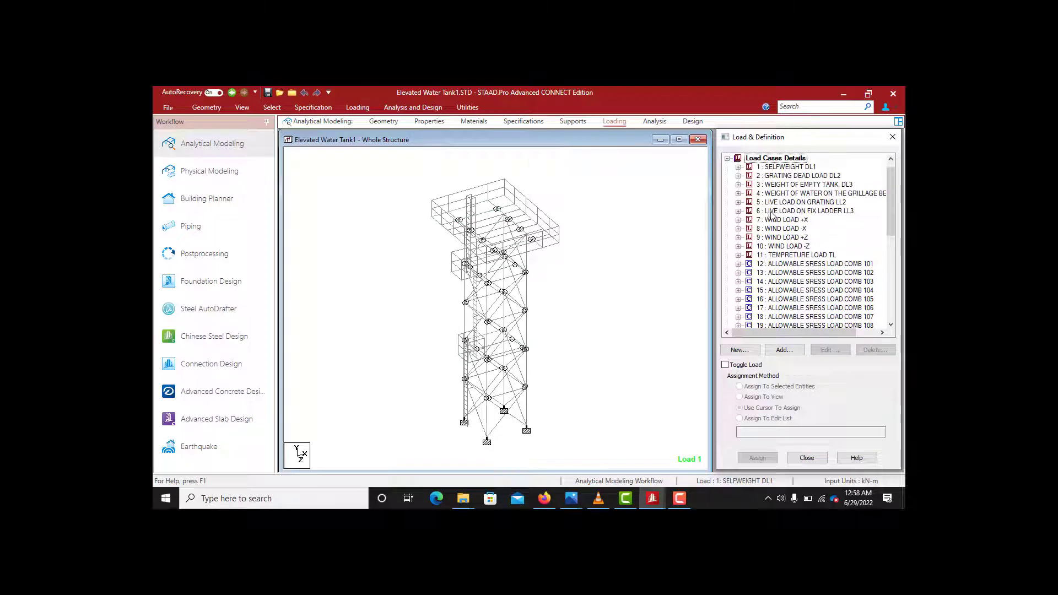
left_click_drag(893, 230, 894, 236)
scroll(893, 236, "down", 3)
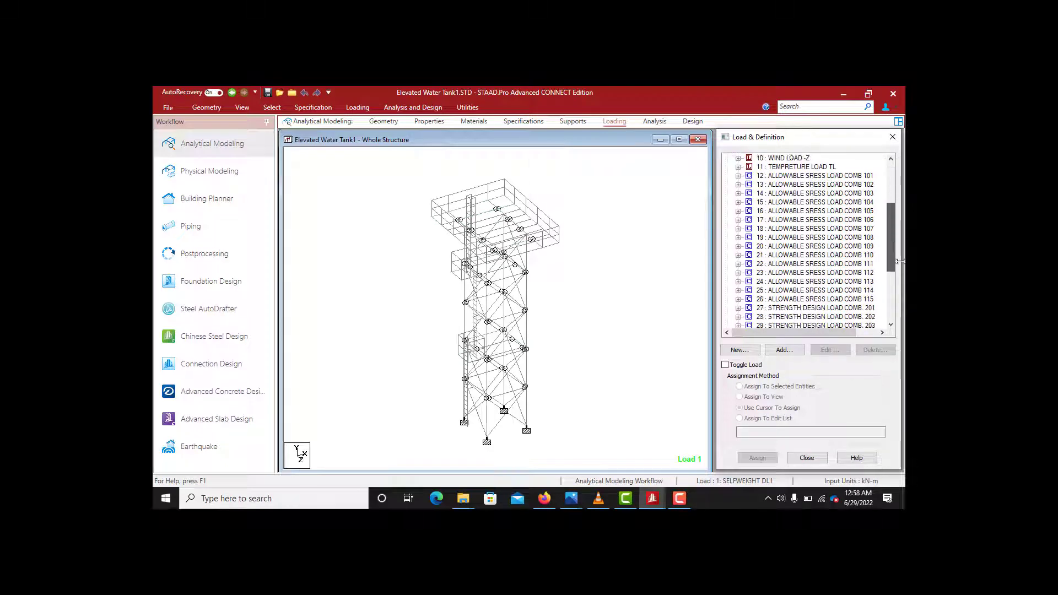
scroll(895, 250, "down", 3)
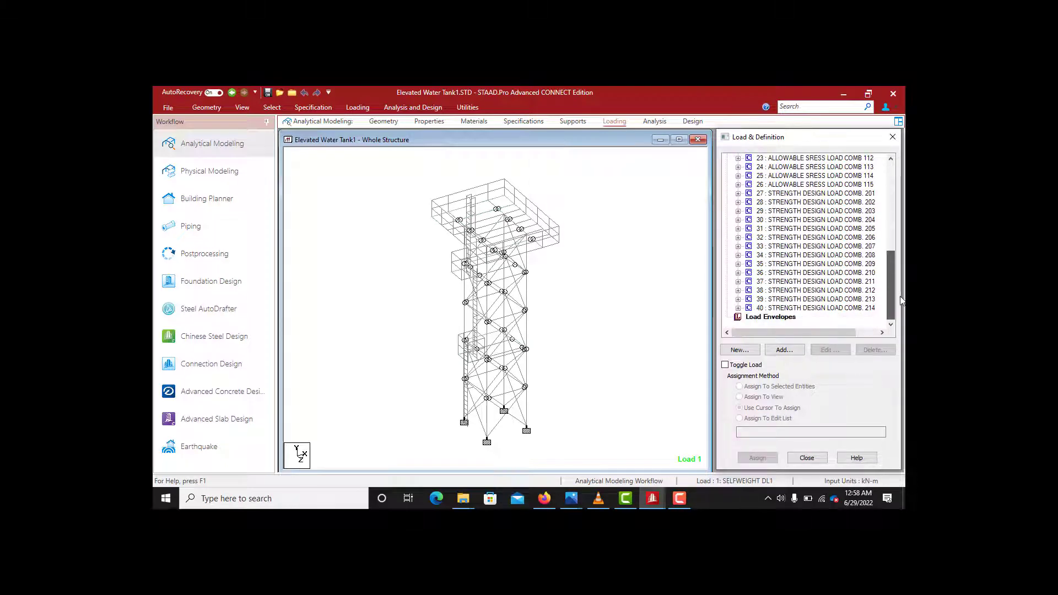
scroll(888, 267, "up", 8)
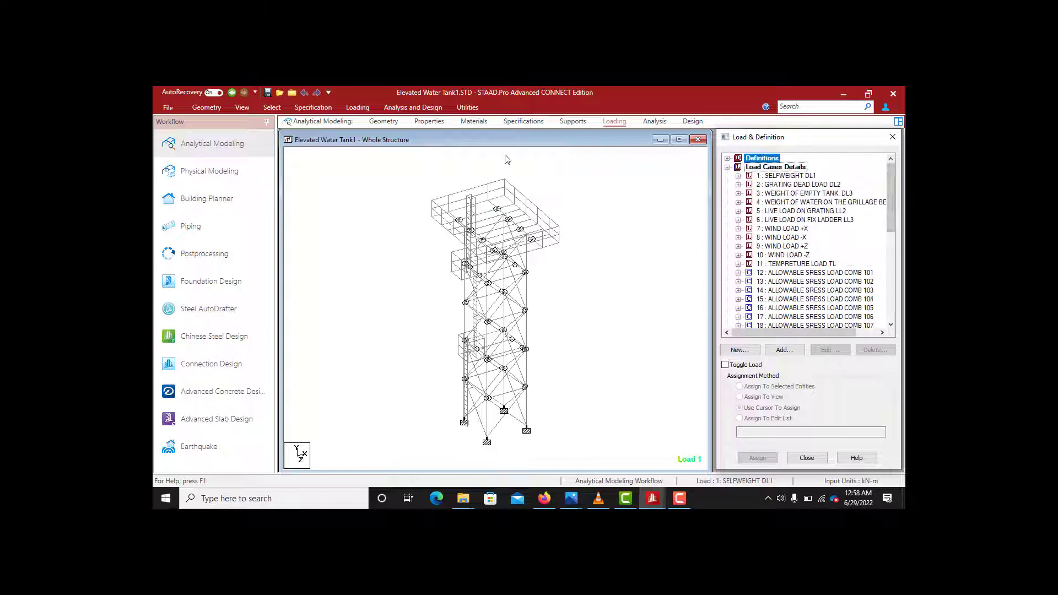
Step: Review the Analysis commands, then the steel Design commands for the whole structure
left_click(654, 122)
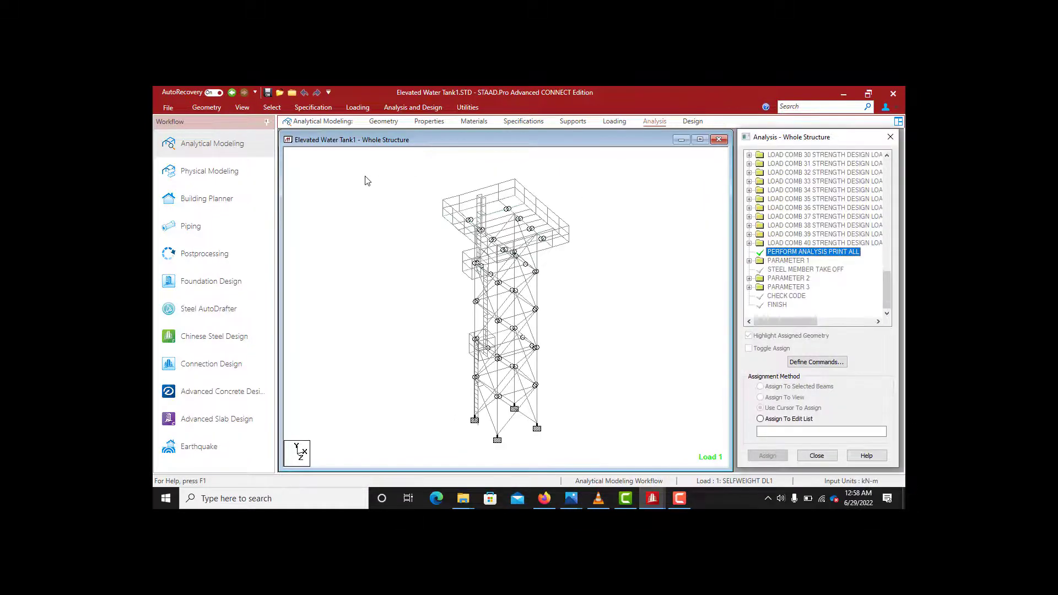
left_click(693, 121)
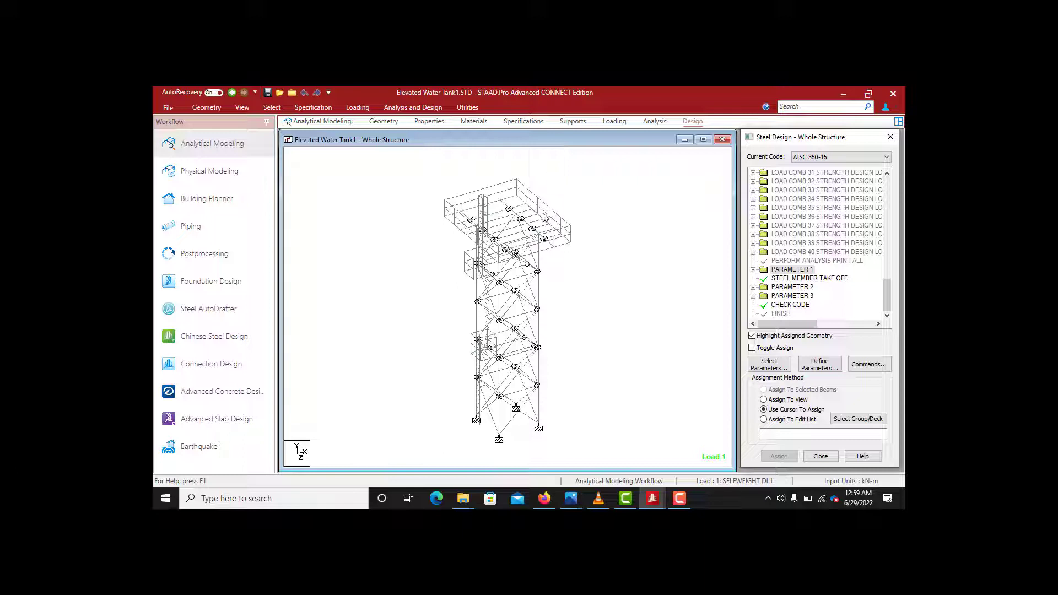
mouse_move(542, 235)
mouse_move(534, 389)
Step: Switch to the Structure1 window and select the file name Structure2 in the new-model form
mouse_move(652, 504)
left_click(556, 436)
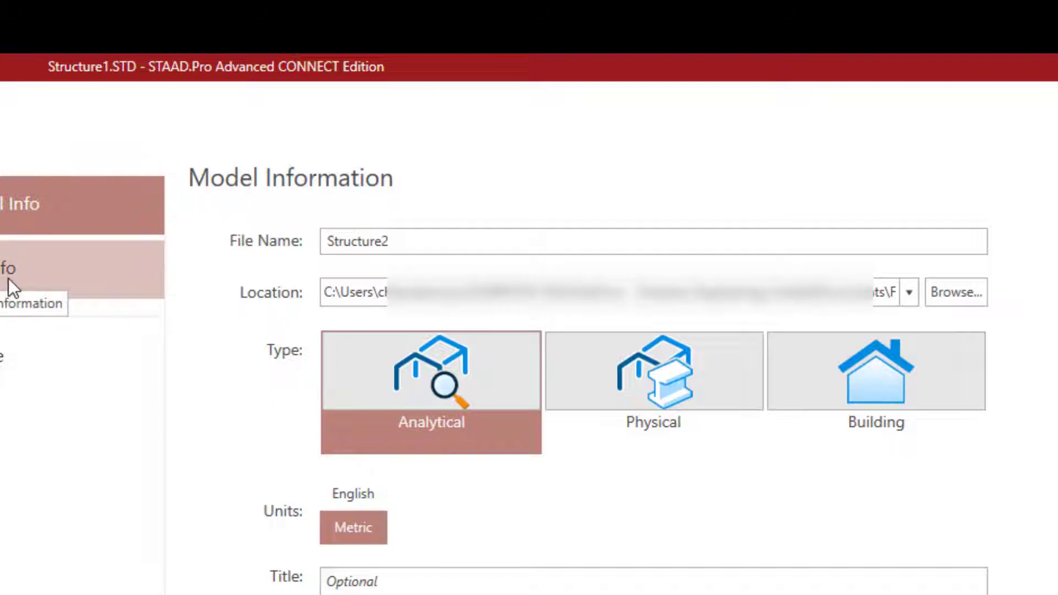
left_click(354, 243)
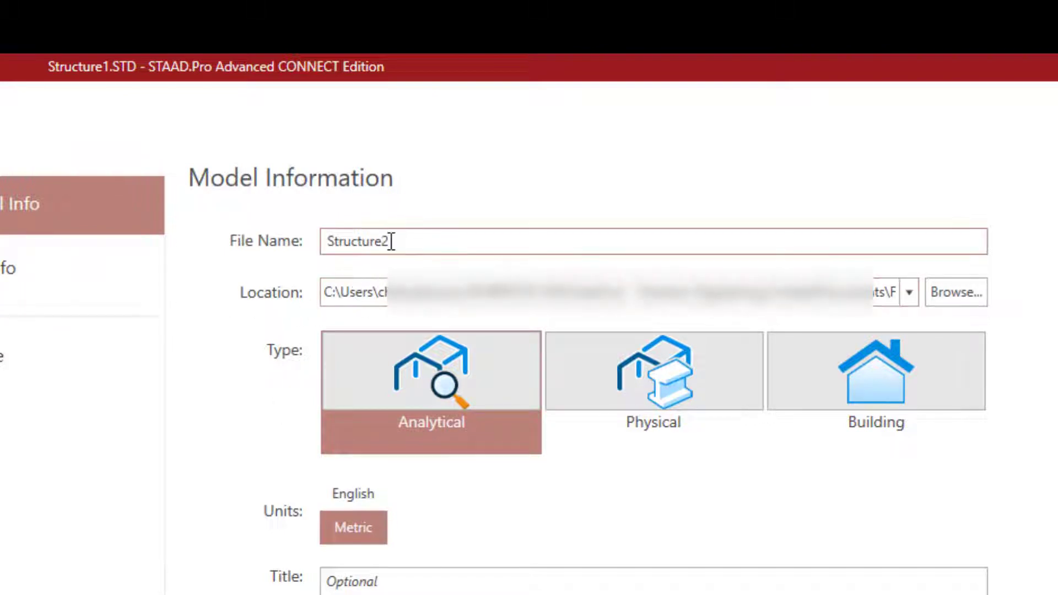
left_click_drag(389, 242, 264, 297)
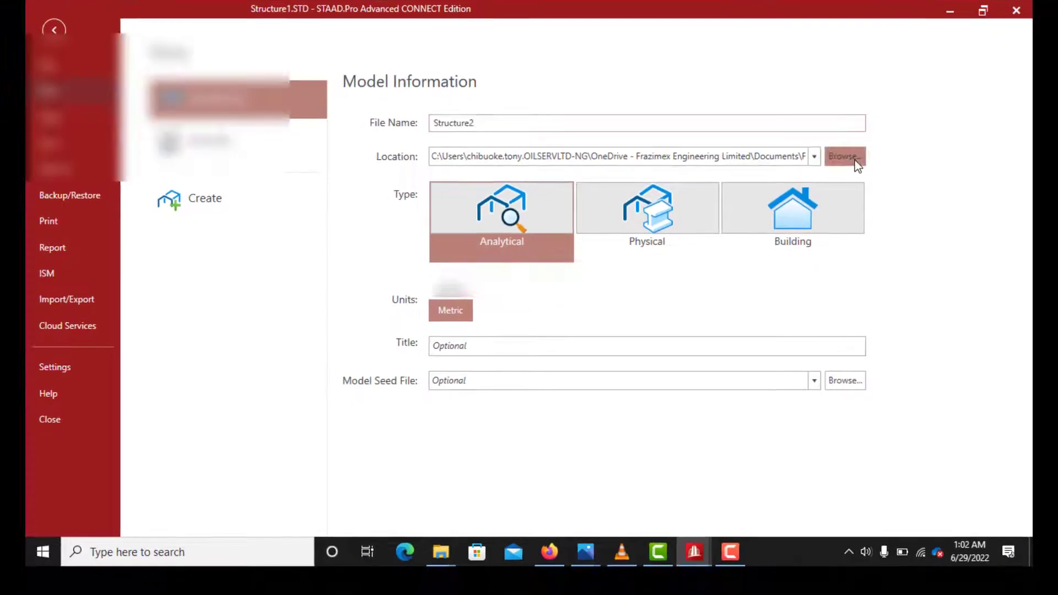
left_click(855, 161)
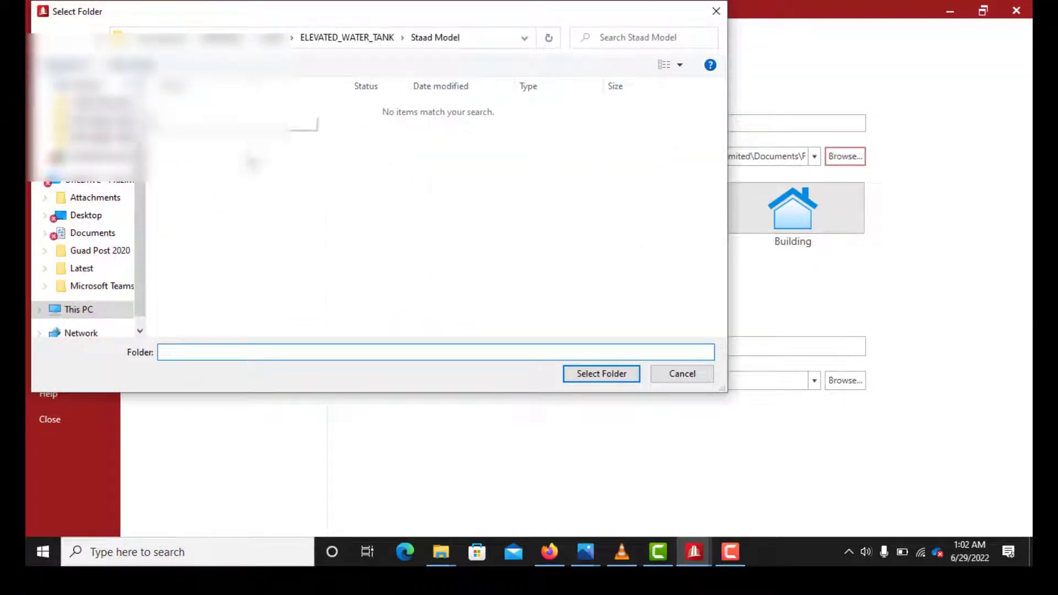
left_click(684, 375)
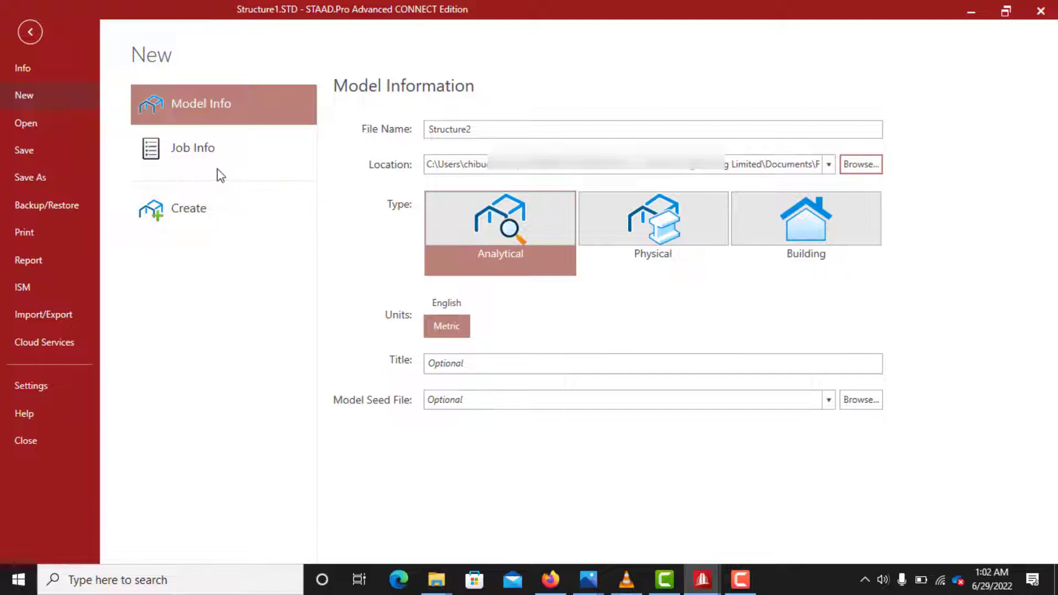
Step: Open the new model's Job Info form and place the cursor in Job Number
left_click(197, 161)
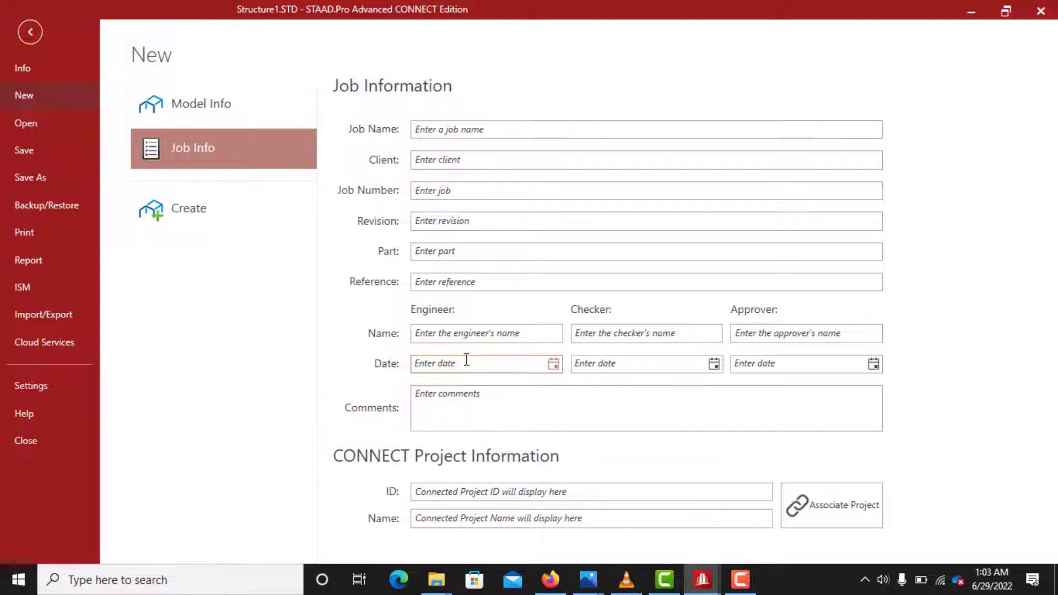
left_click(448, 188)
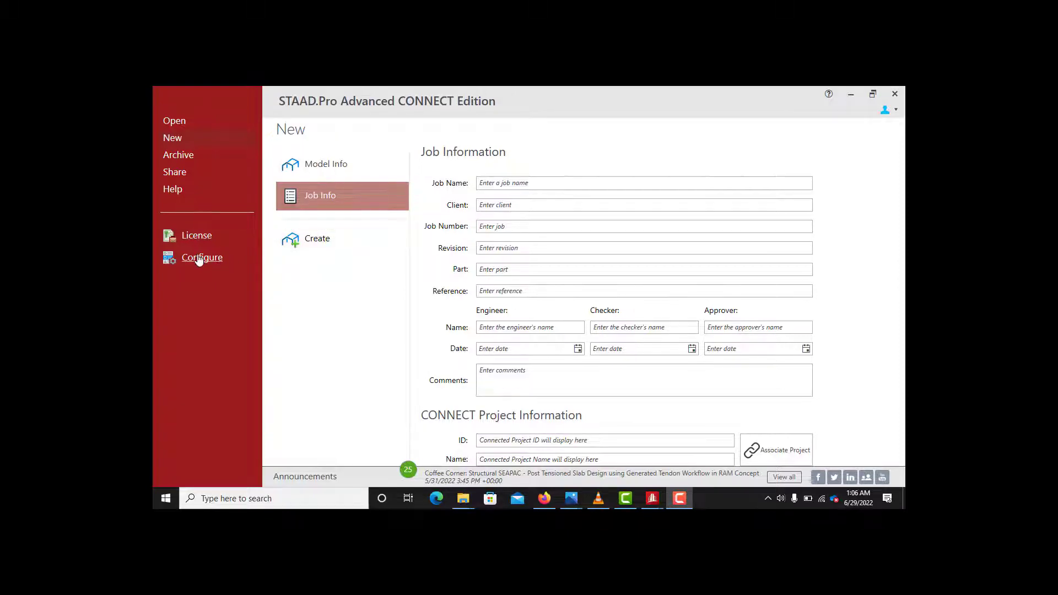
Step: In Configure > General, keep the base unit Metric with Y-up global axes and confirm
left_click(200, 259)
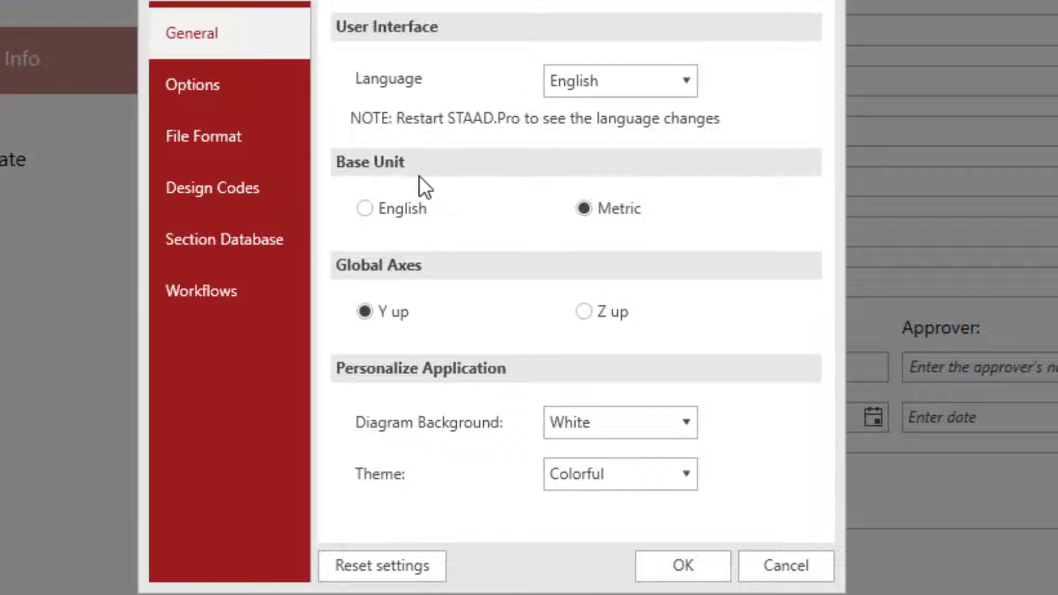
left_click(367, 210)
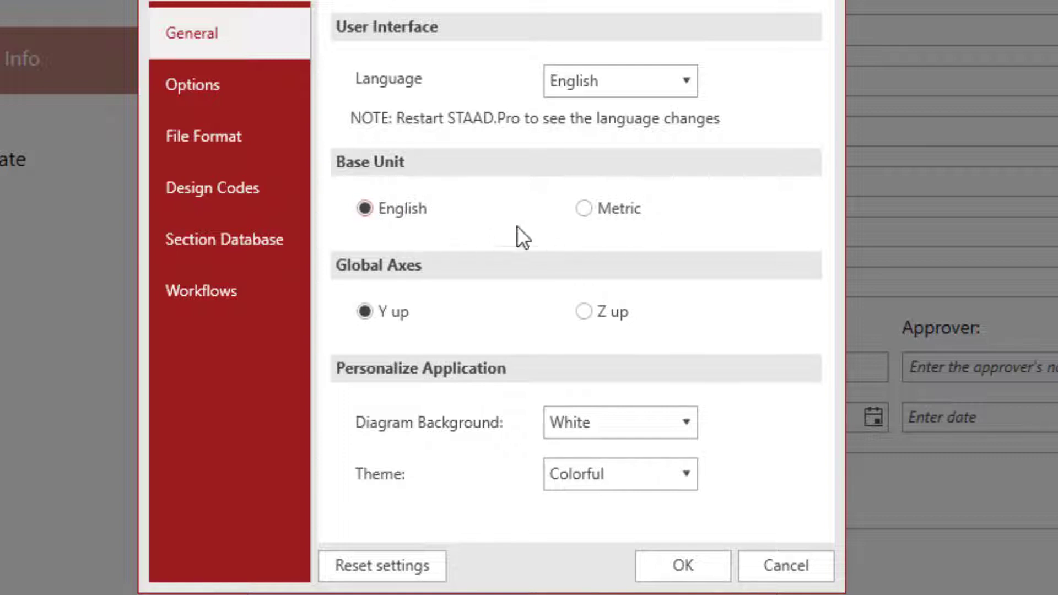
left_click(582, 210)
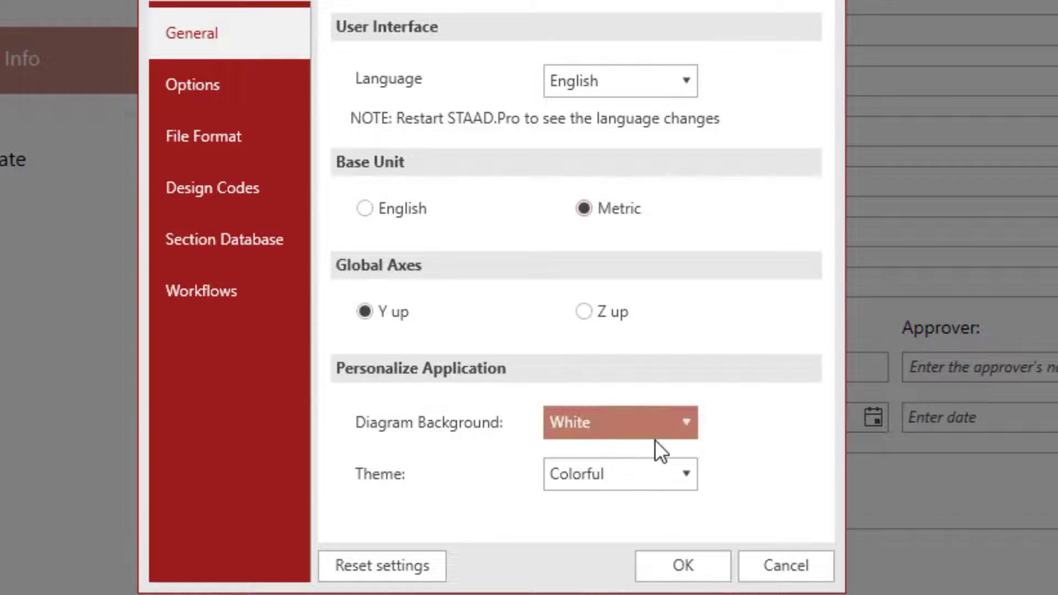
left_click(683, 568)
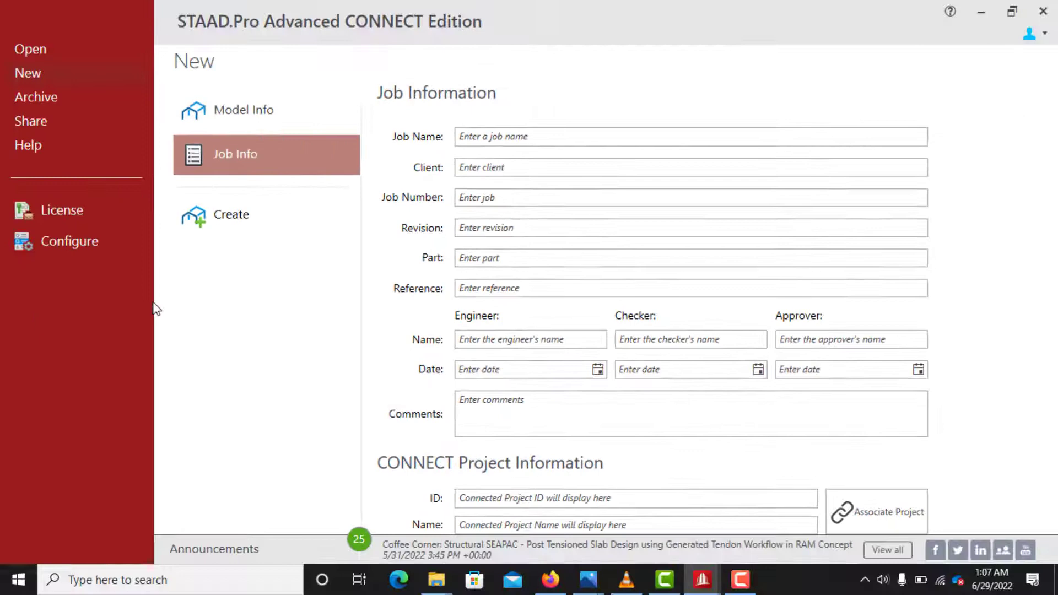
Step: Create the new empty model Structure1.STD, overwriting the existing file
left_click(227, 215)
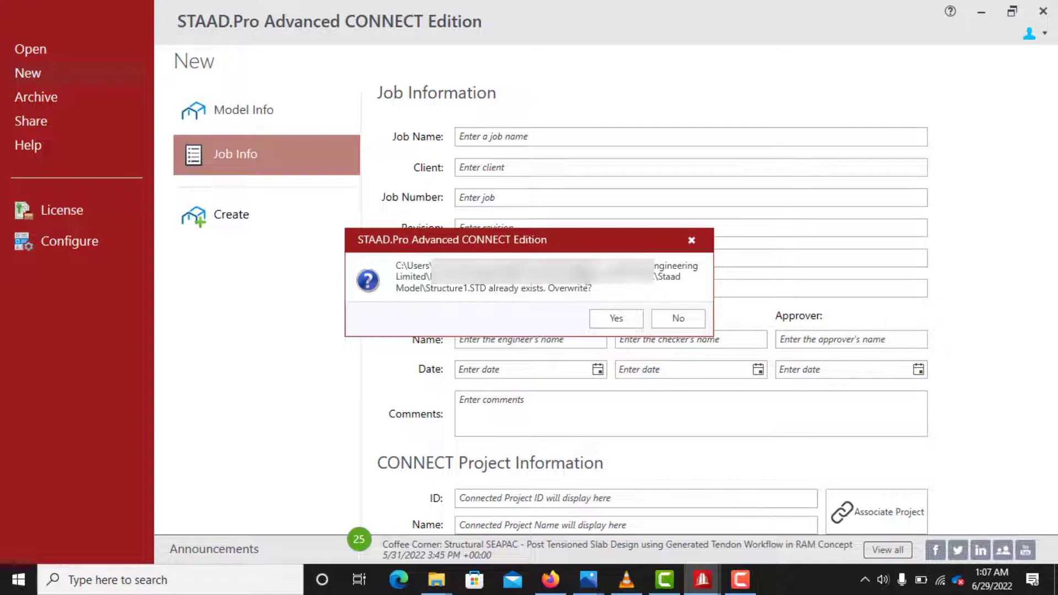
left_click(608, 325)
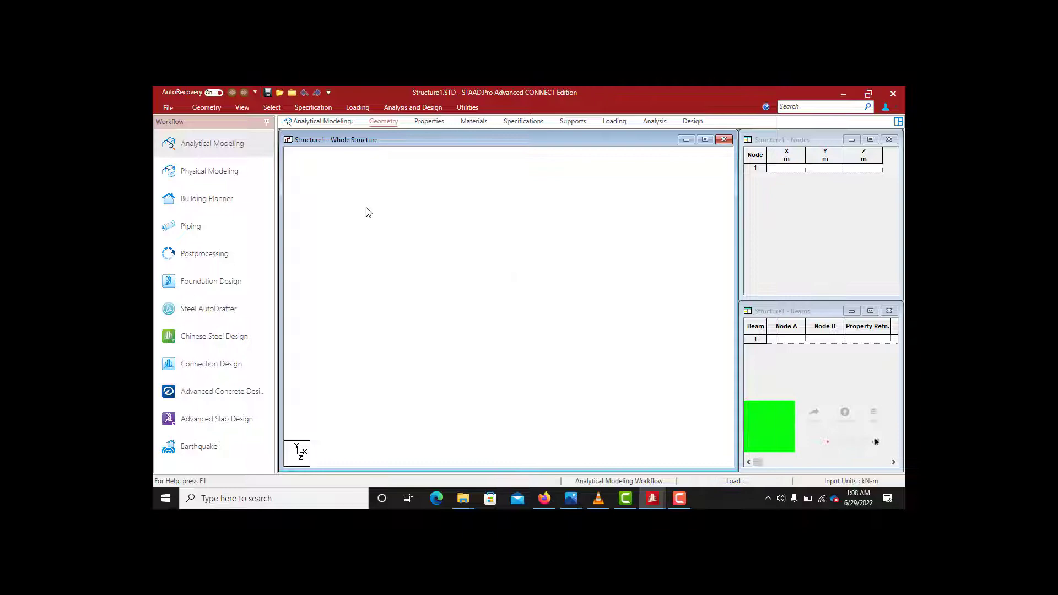
Step: Show the File Info page for Structure1.STD with its blank Job Information fields
left_click(171, 110)
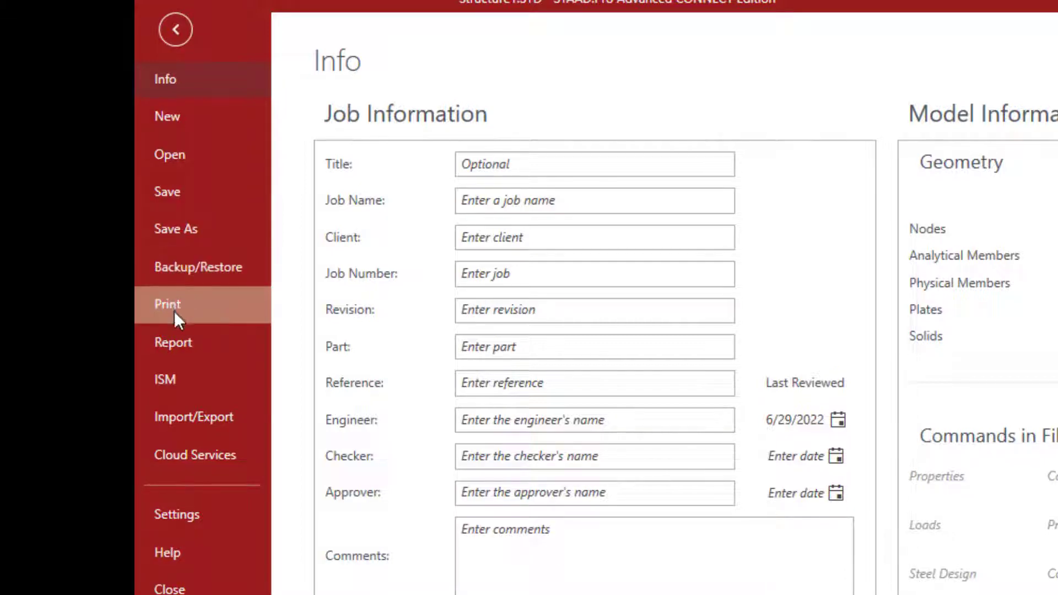
Step: Show the Settings page with Display Options, Set Structure Colors and Structural Tooltip Options
left_click(179, 517)
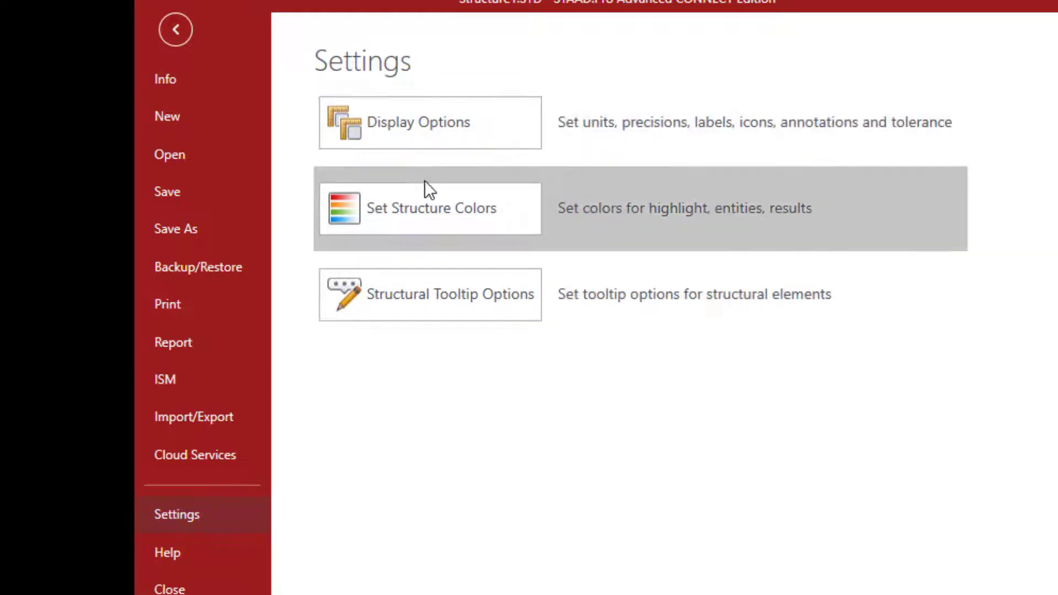
Step: Return to the empty Structure1 model, show the Geometry tools and preview the Generate Mesh options
left_click(176, 31)
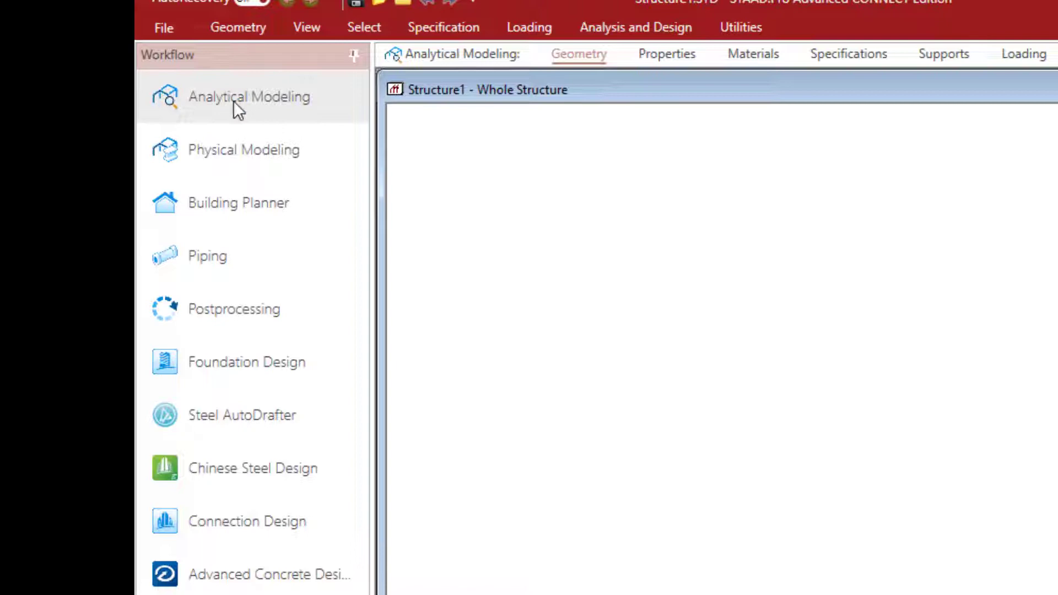
left_click(230, 29)
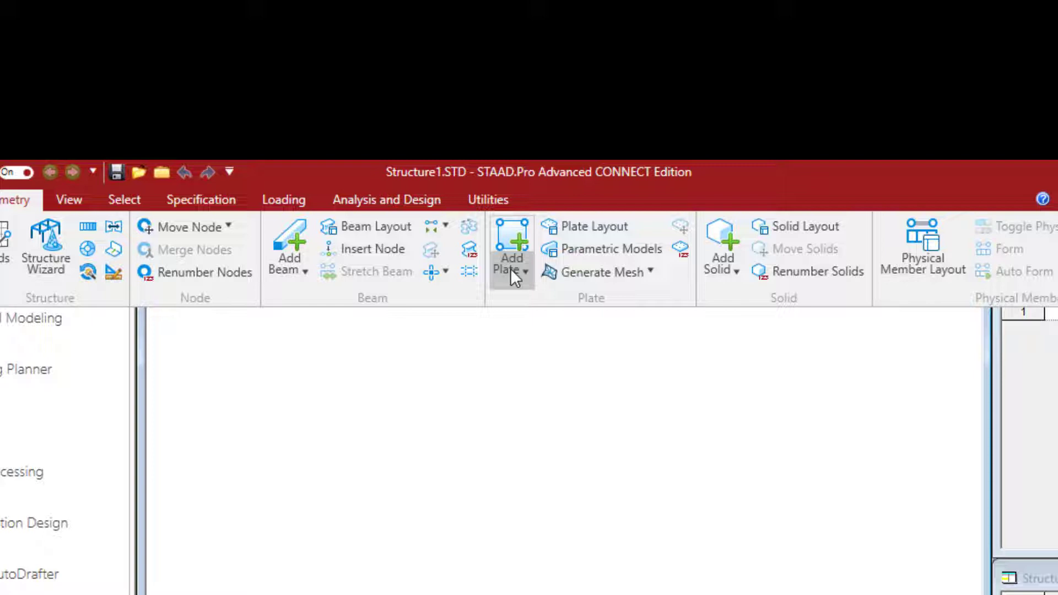
left_click(578, 276)
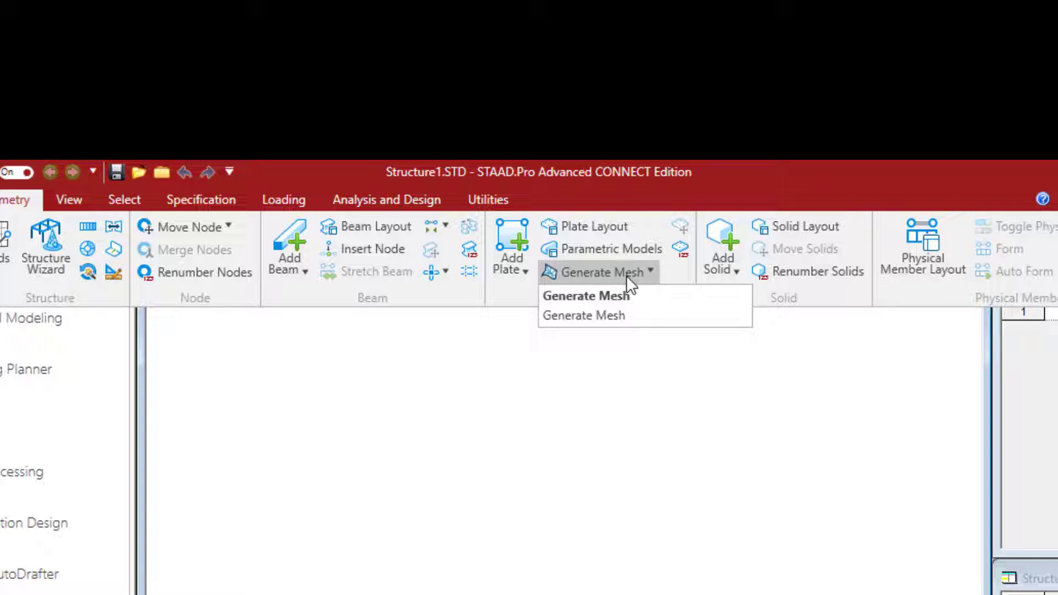
left_click(627, 277)
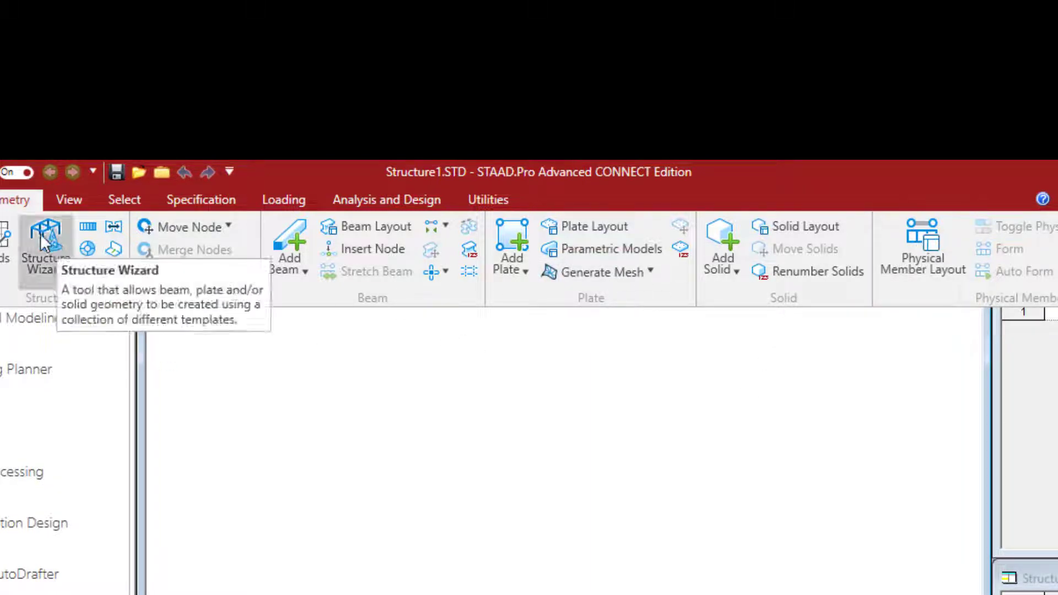
left_click(49, 250)
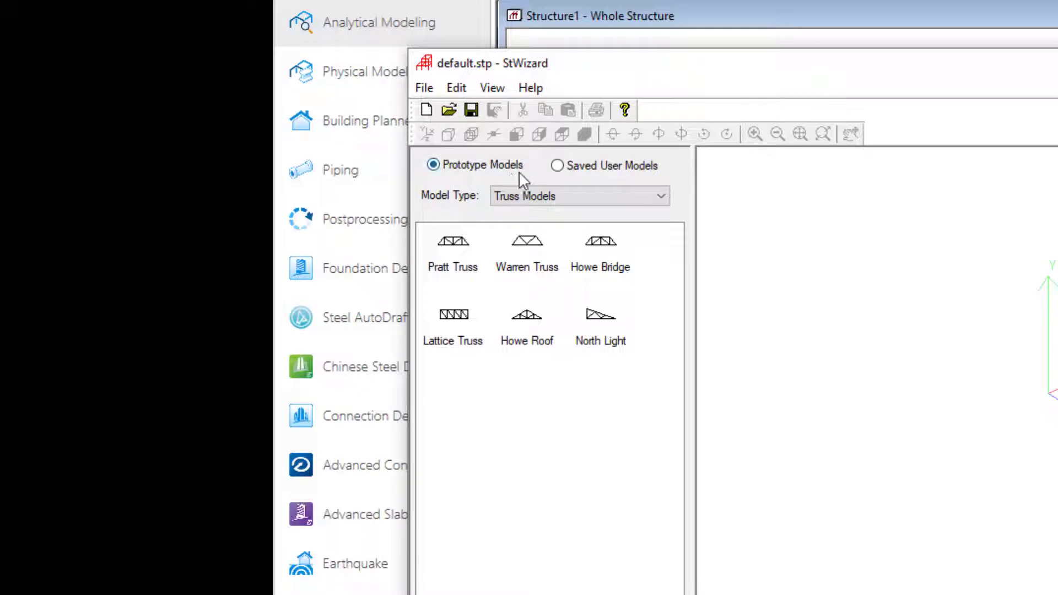
left_click(477, 272)
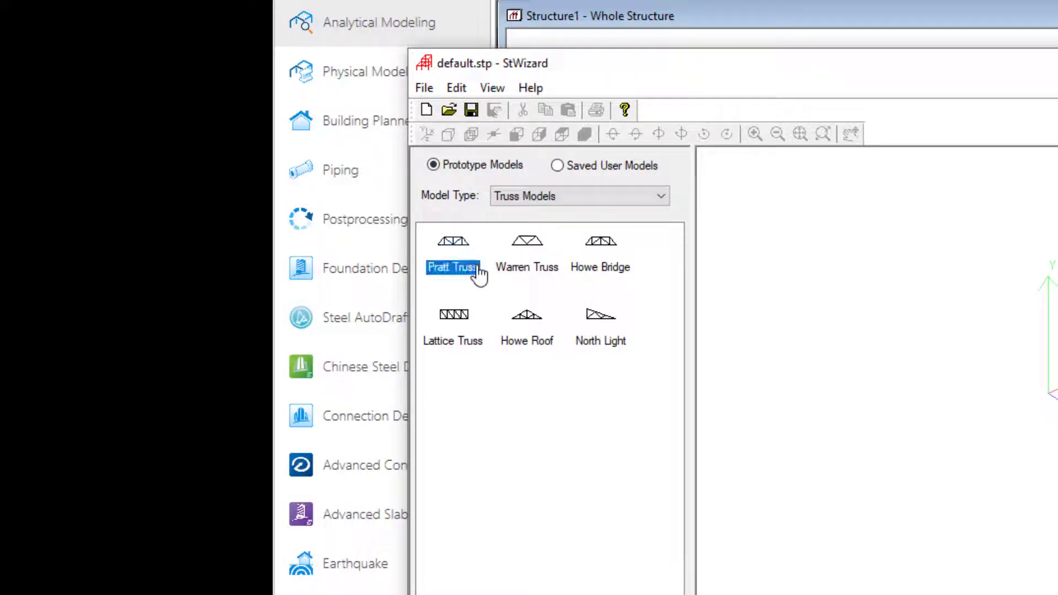
double_click(459, 248)
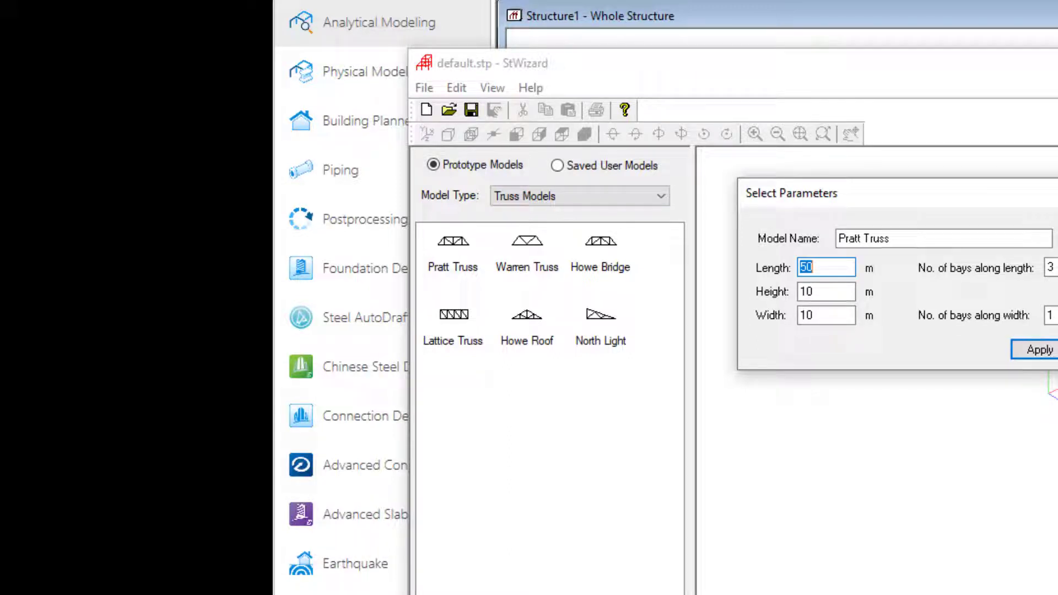
left_click(1035, 351)
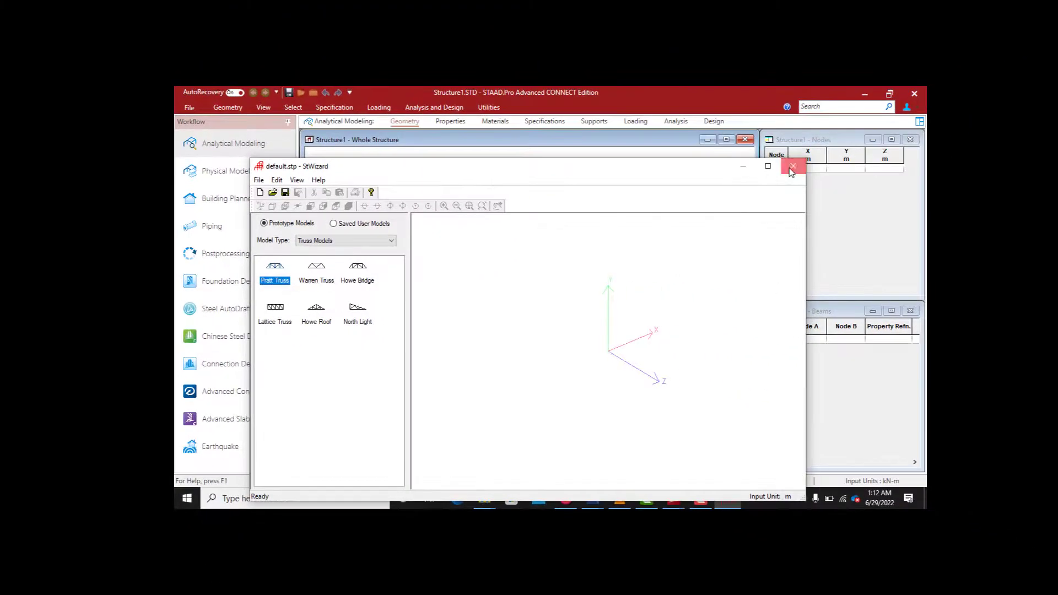
left_click(782, 163)
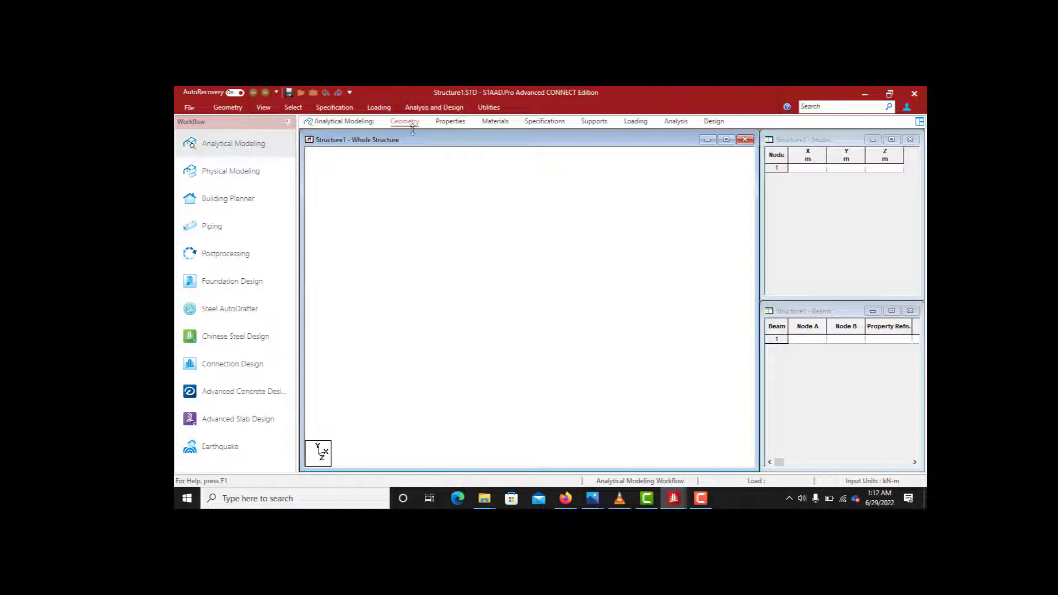
left_click(239, 109)
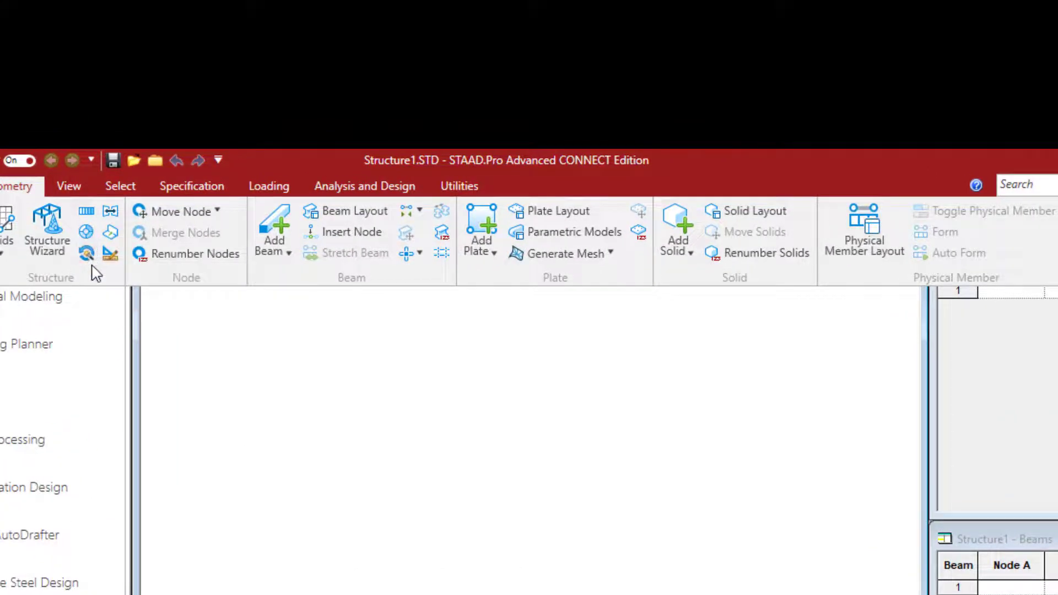
left_click(68, 187)
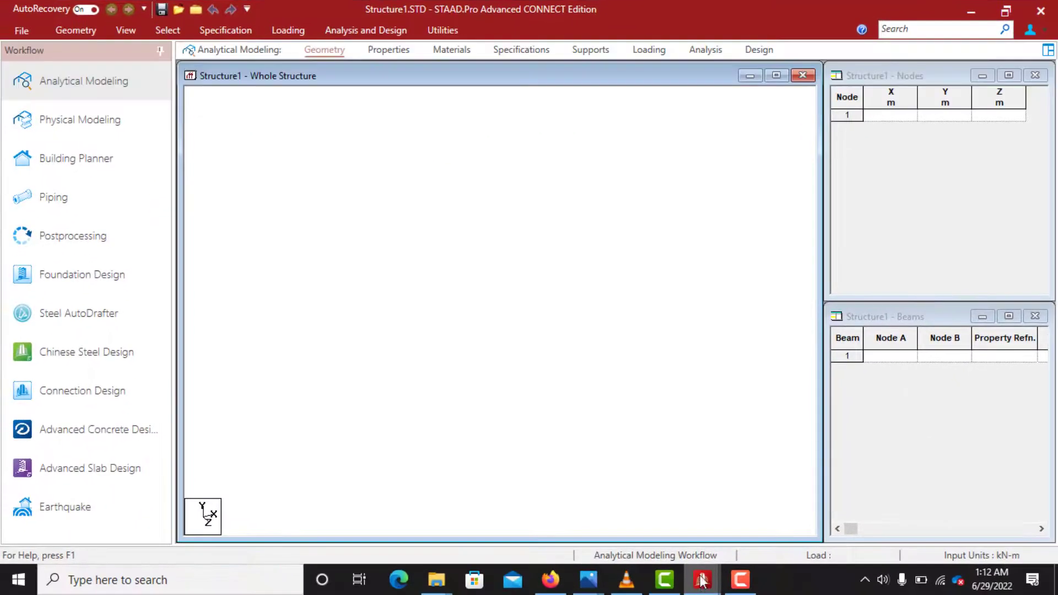
mouse_move(702, 580)
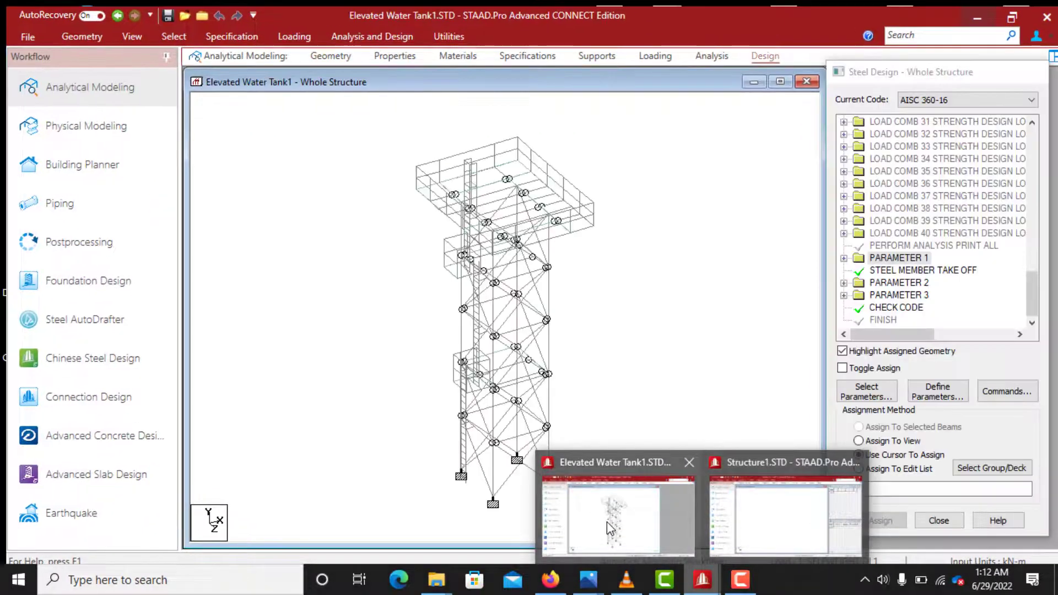
Step: Switch to the Elevated Water Tank1 model and view the stand from the top and from below
left_click(606, 522)
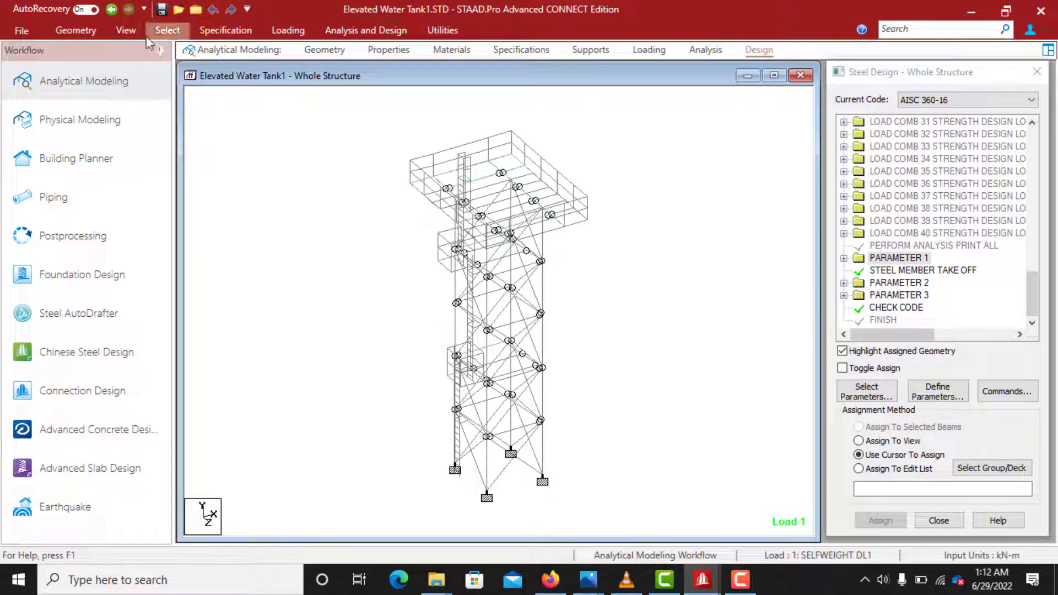
left_click(125, 31)
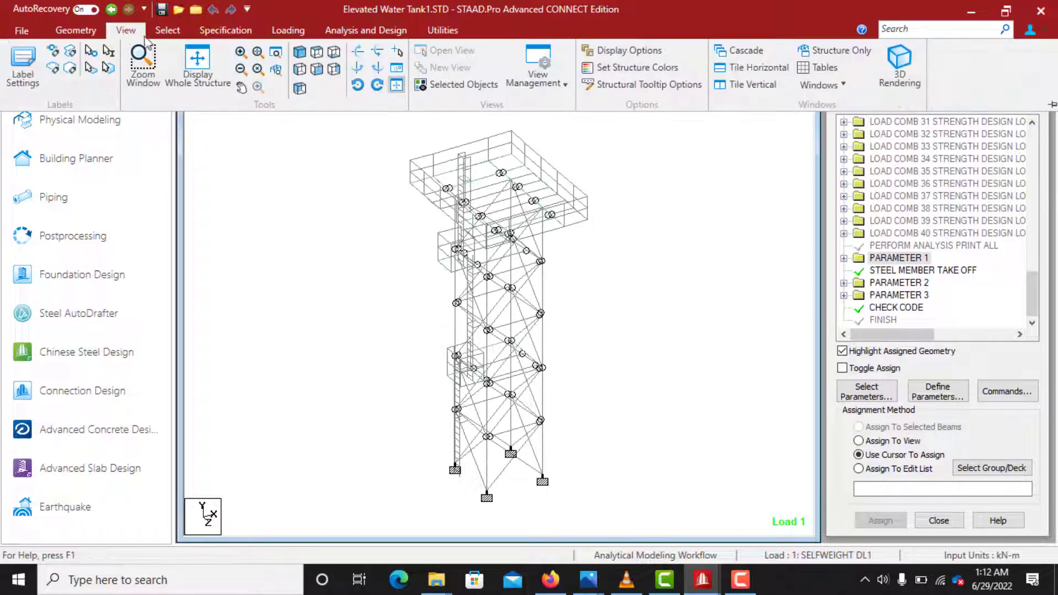
left_click(317, 53)
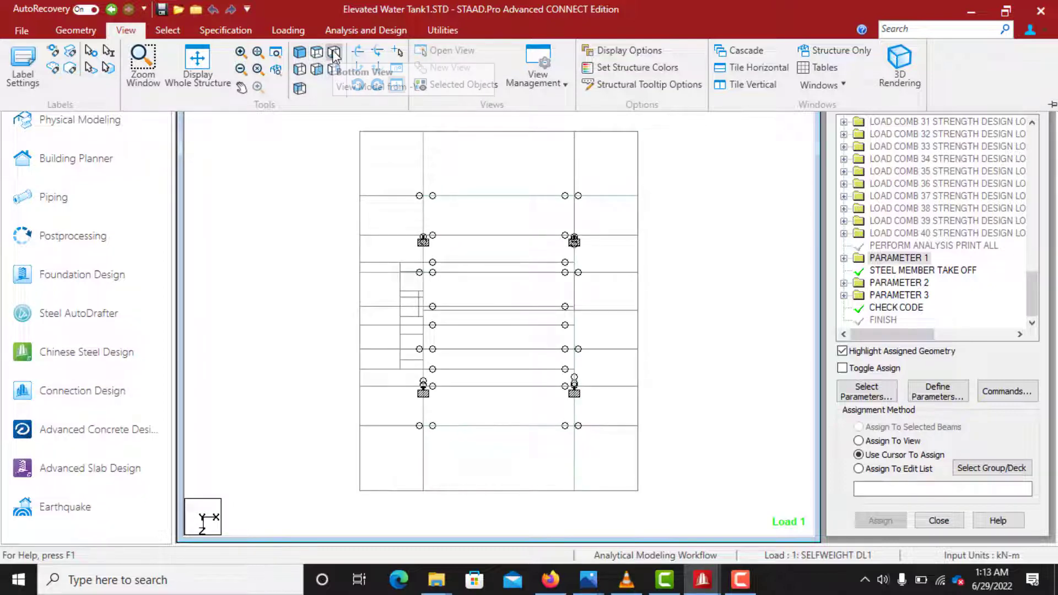
left_click(334, 53)
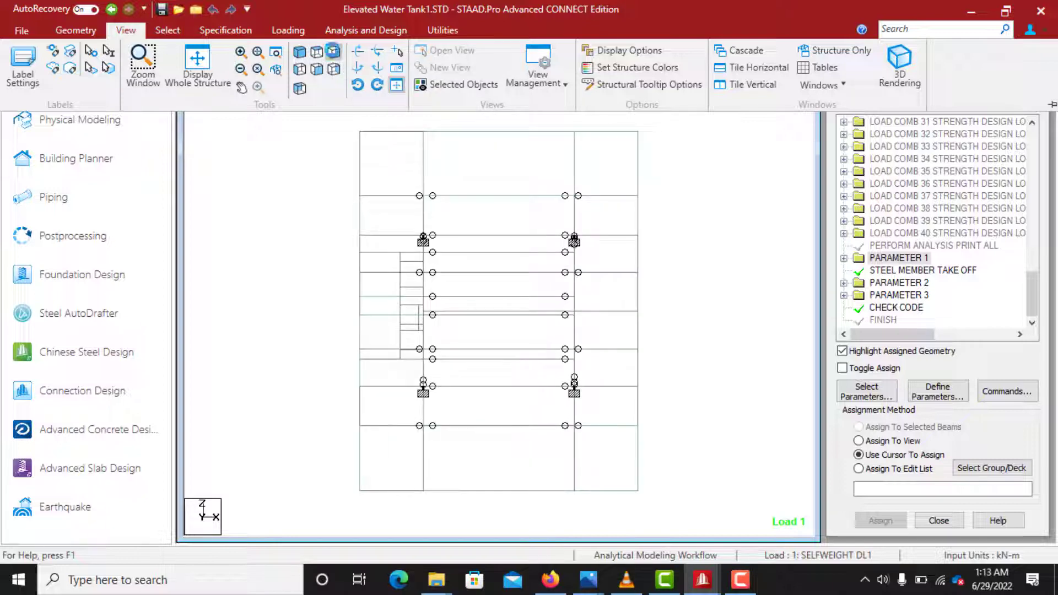
Step: View the stand from the left, front and right, ending on the opposite-side elevation
left_click(300, 75)
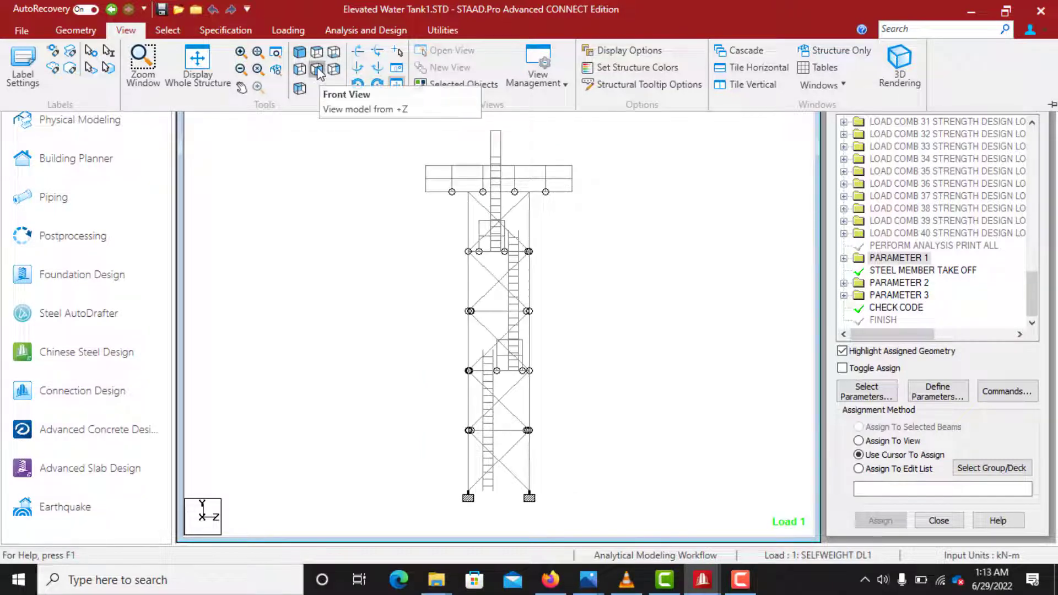
left_click(317, 70)
left_click(334, 70)
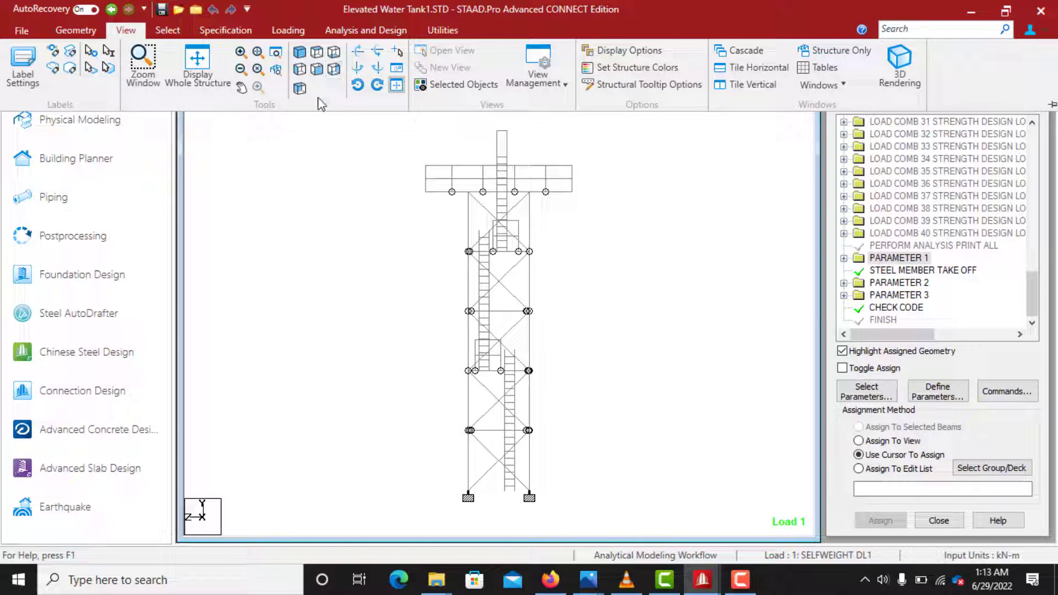
left_click(300, 88)
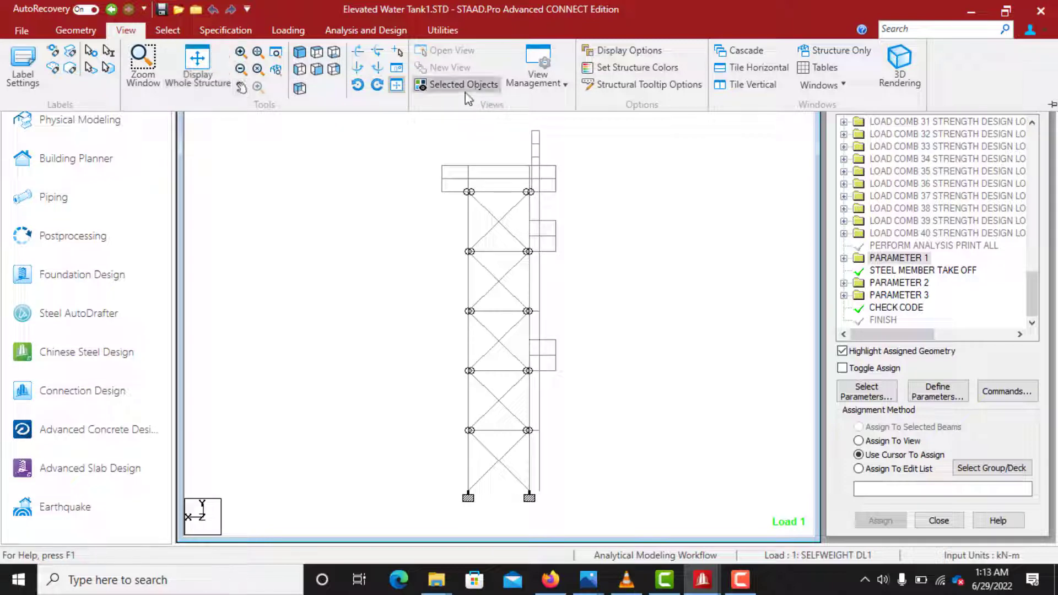
Step: Window-select the top platform and mast, show only those members, then switch to isometric view
left_click(403, 155)
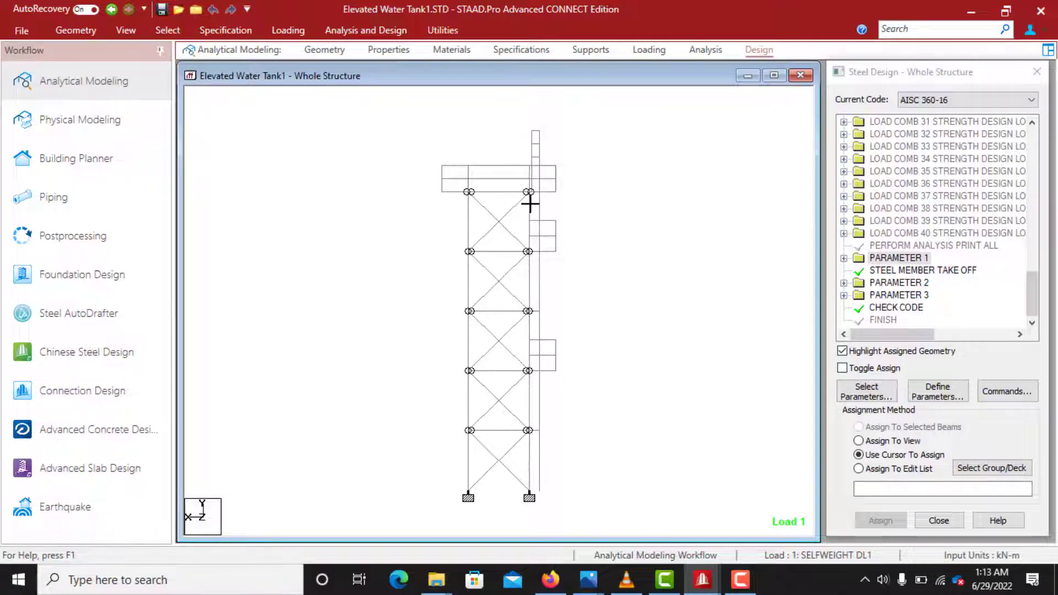
left_click_drag(426, 130, 579, 209)
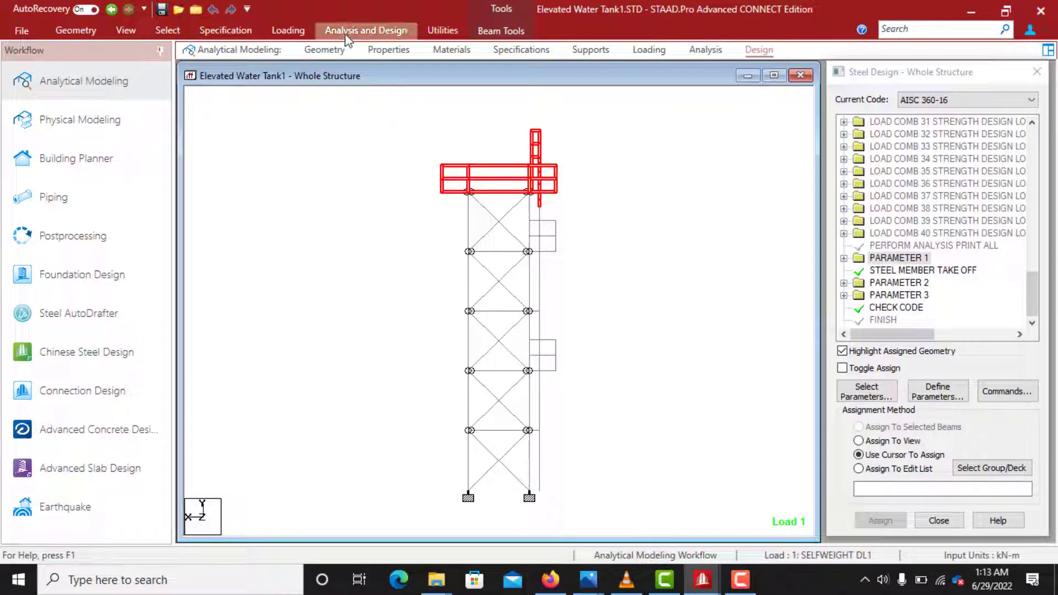
left_click(76, 30)
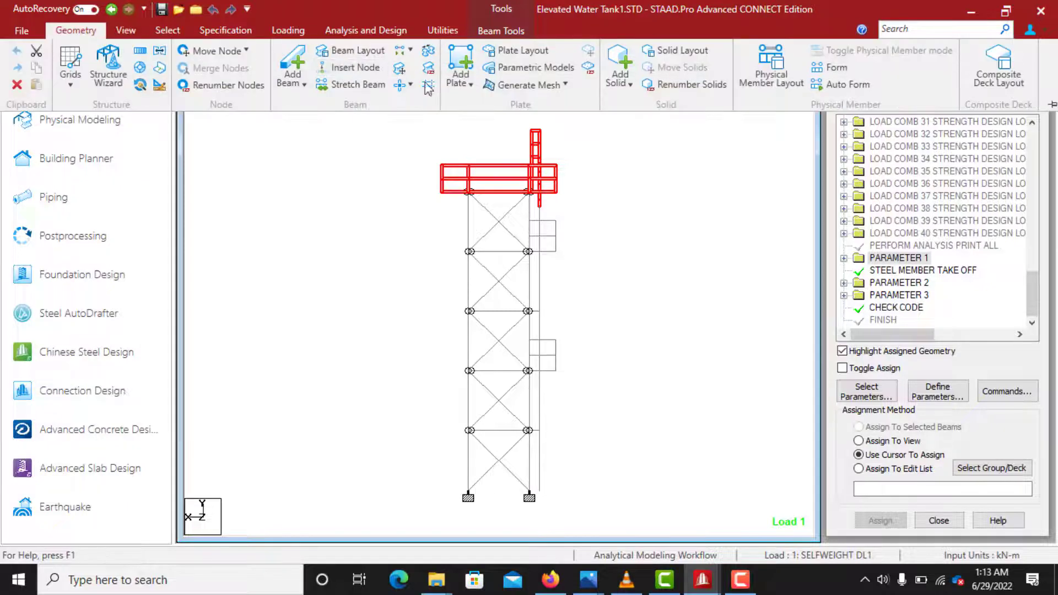
left_click(126, 31)
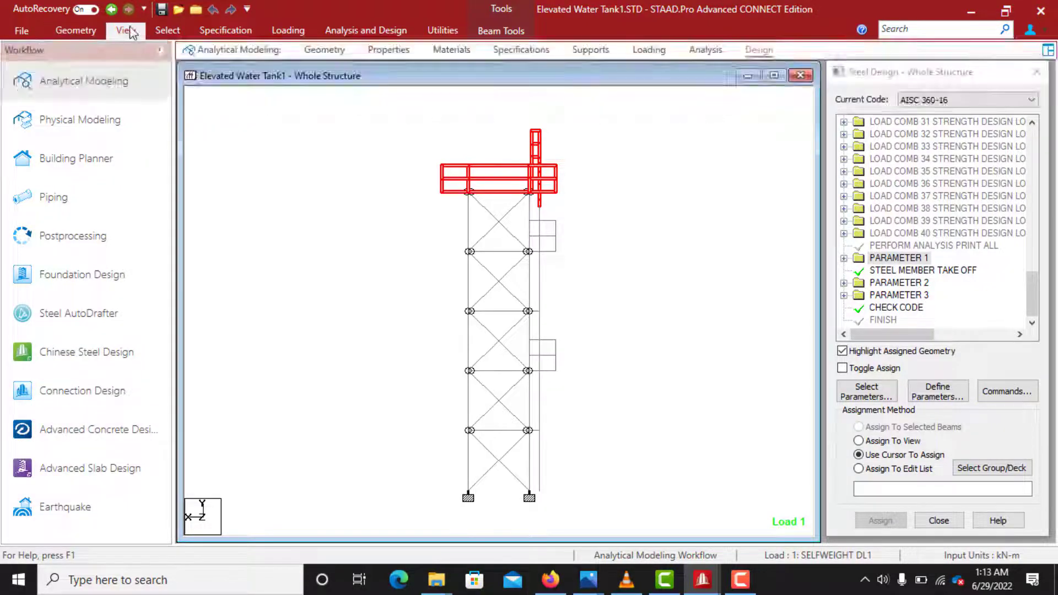
left_click(465, 86)
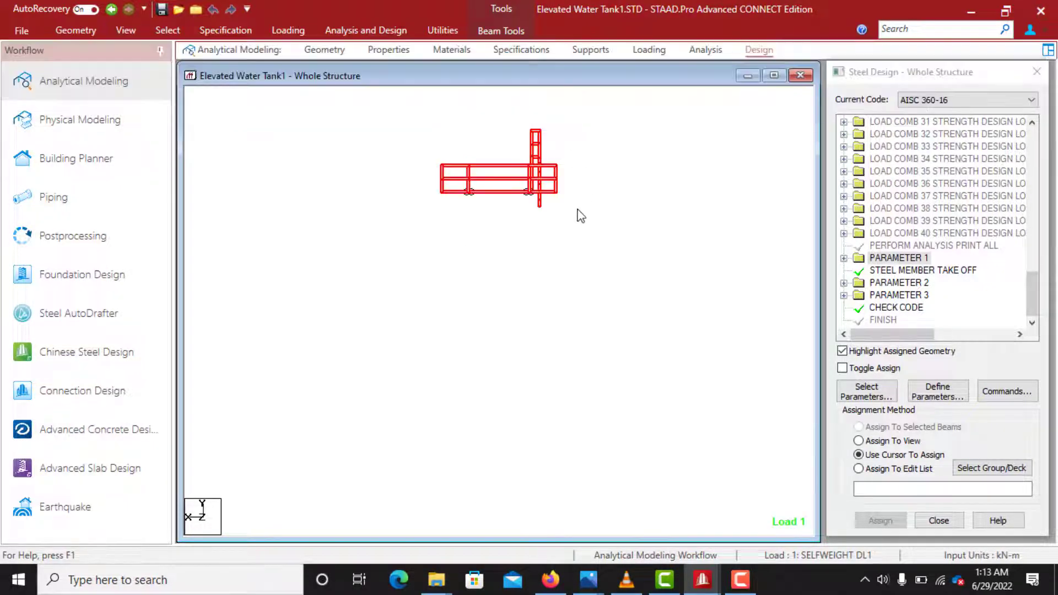
left_click(501, 216)
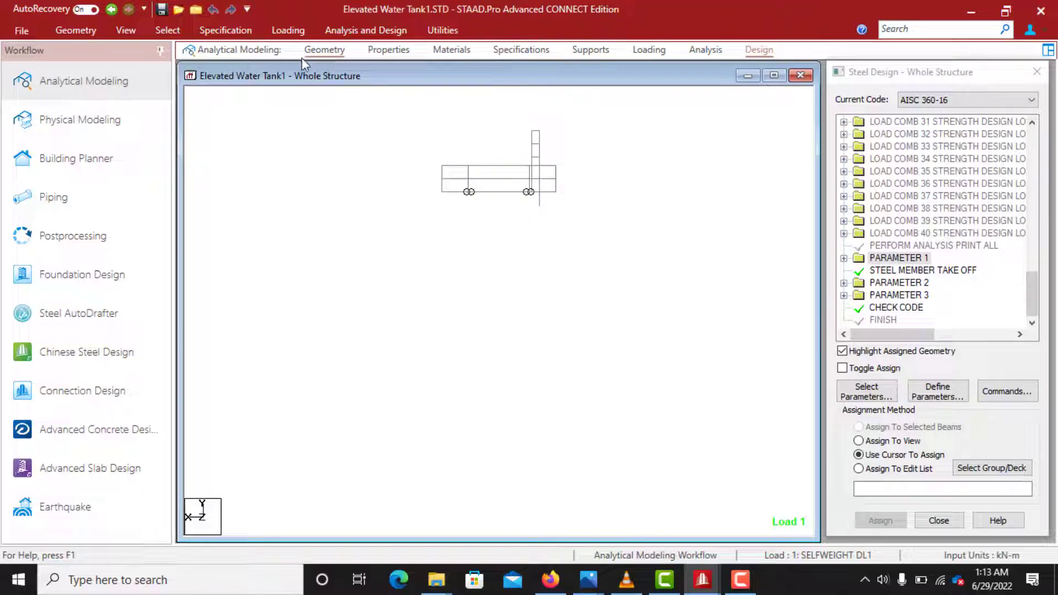
left_click(126, 31)
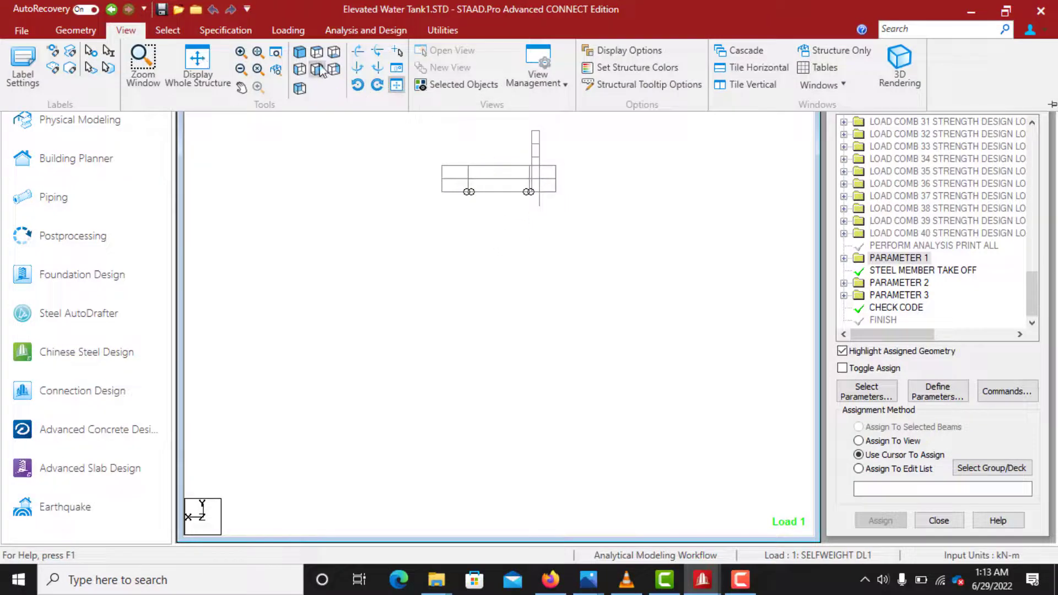
left_click(300, 52)
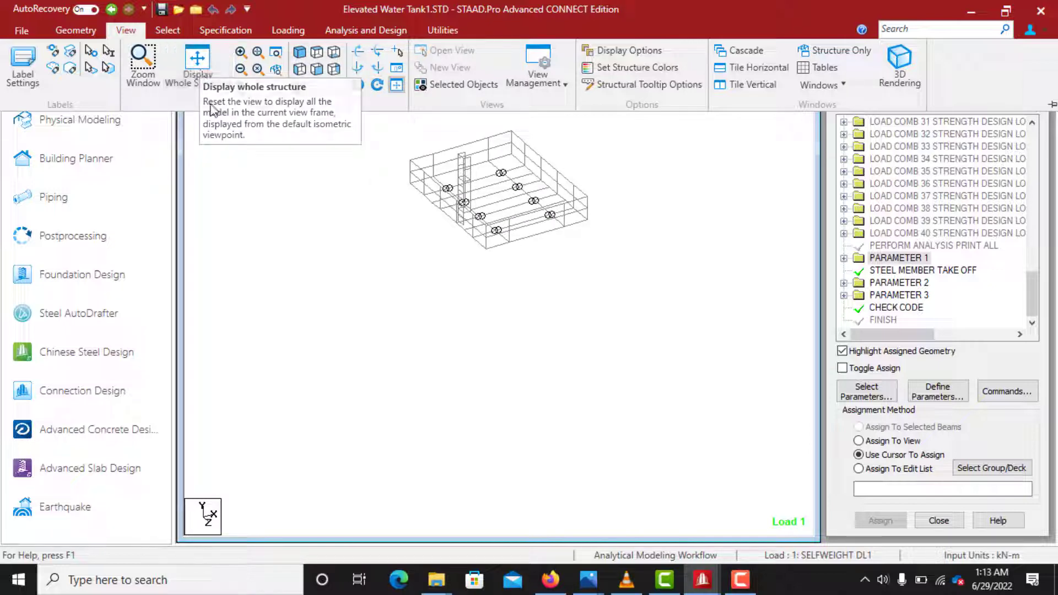
Step: Display the full tower and deck again in the isometric view
left_click(196, 65)
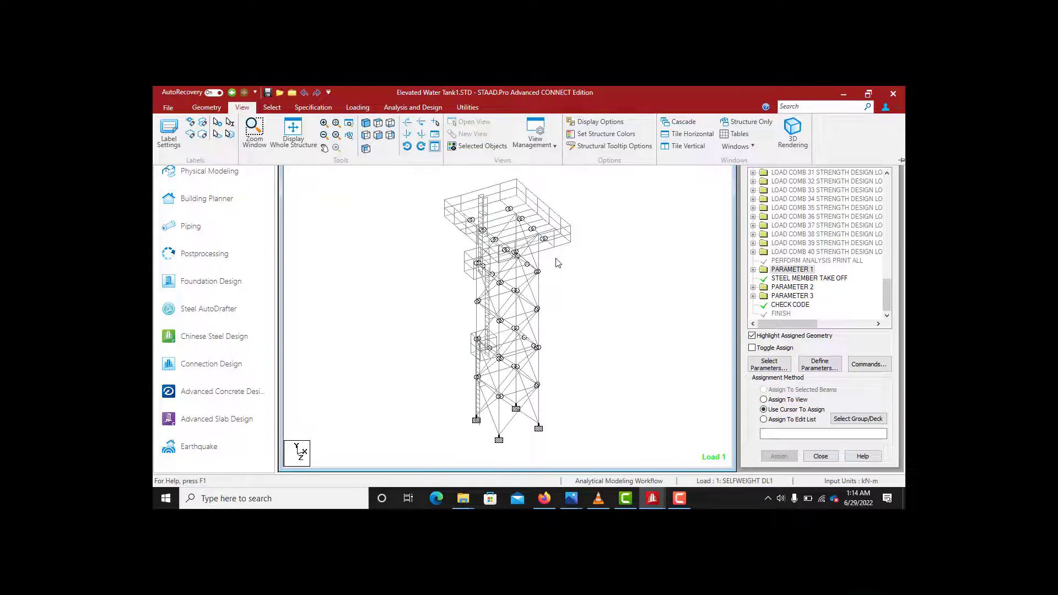
Step: Open a solid 3D rendered view of the tower and maximize it to fill the workspace
left_click(794, 132)
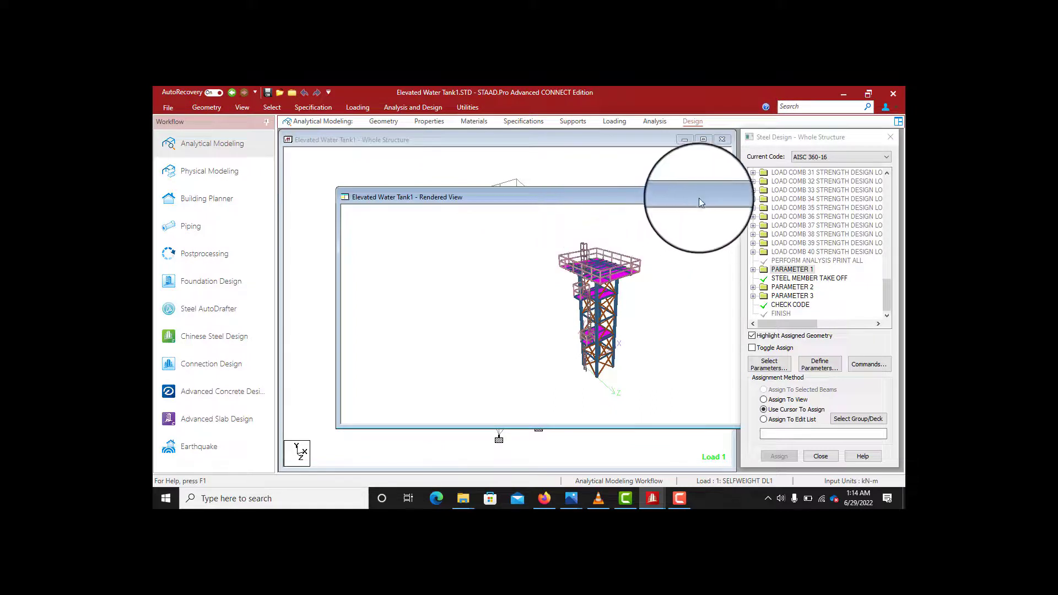
left_click_drag(700, 203, 571, 169)
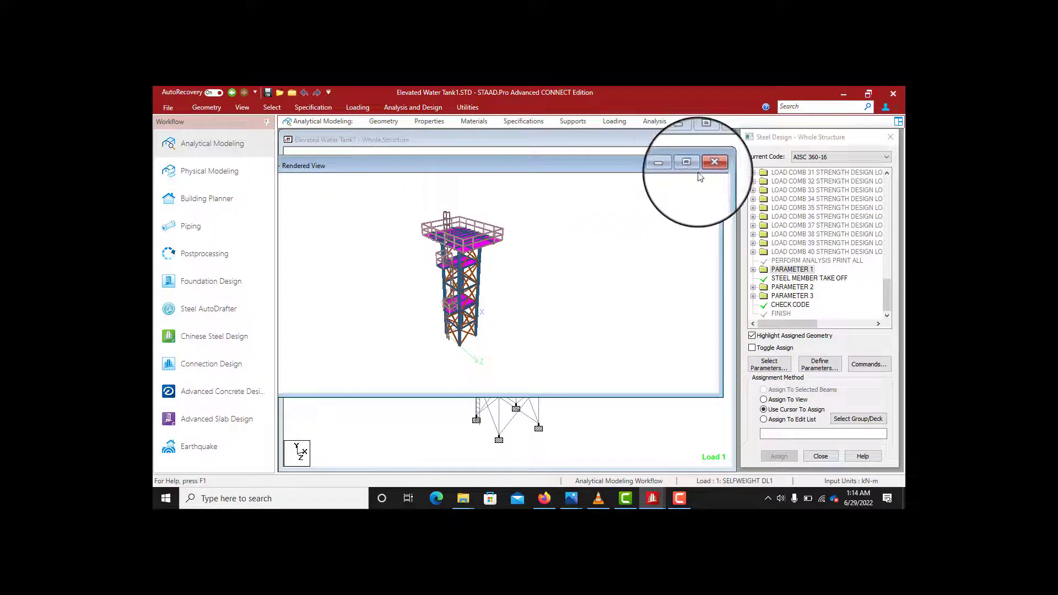
left_click(686, 162)
Step: Rotate the rendered tower through tilted, top and side angles
mouse_move(611, 233)
left_mouse_down()
mouse_move(601, 258)
mouse_move(601, 209)
mouse_move(499, 233)
mouse_move(659, 267)
mouse_move(577, 266)
mouse_move(562, 347)
mouse_move(605, 232)
left_mouse_up()
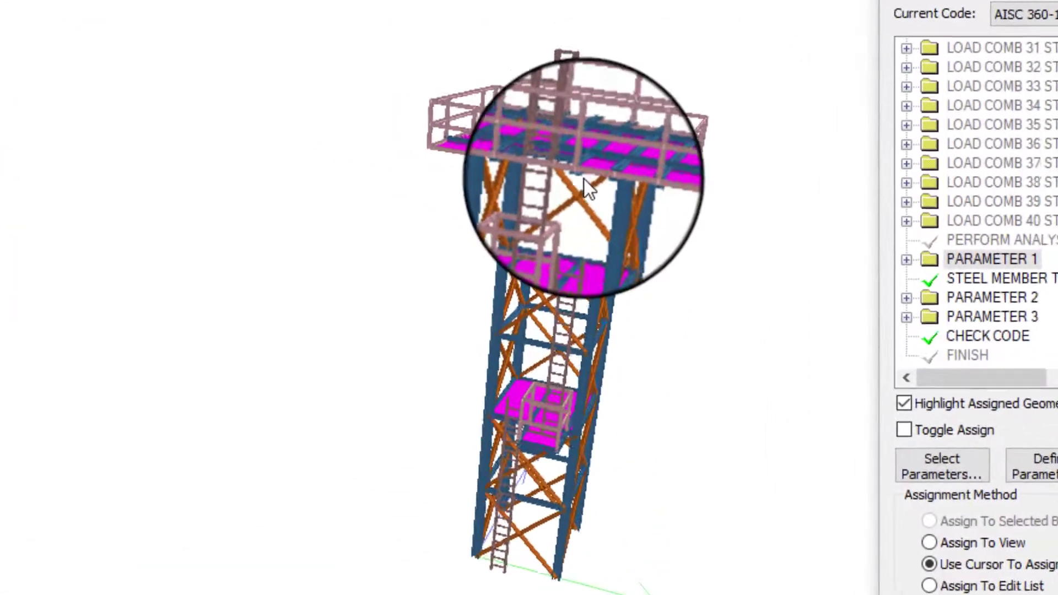
mouse_move(584, 180)
left_mouse_down()
mouse_move(583, 154)
mouse_move(561, 187)
mouse_move(453, 190)
mouse_move(676, 195)
mouse_move(543, 203)
mouse_move(614, 285)
mouse_move(482, 217)
mouse_move(640, 254)
mouse_move(579, 259)
mouse_move(557, 140)
mouse_move(659, 265)
mouse_move(373, 177)
mouse_move(349, 331)
mouse_move(330, 266)
mouse_move(603, 233)
mouse_move(402, 305)
mouse_move(393, 243)
mouse_move(552, 222)
mouse_move(580, 167)
left_mouse_up()
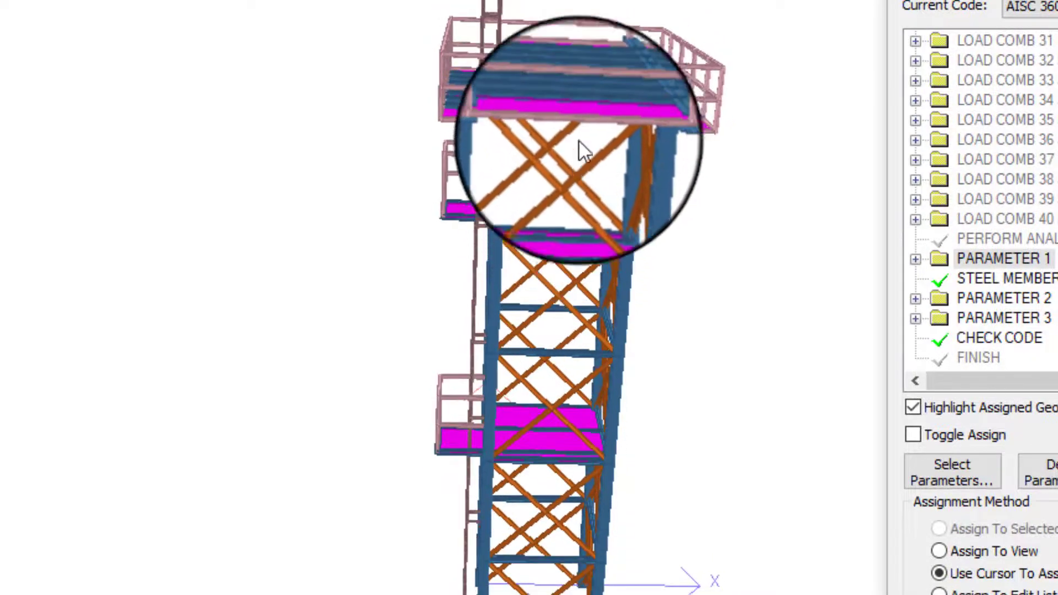
left_click_drag(583, 150, 419, 138)
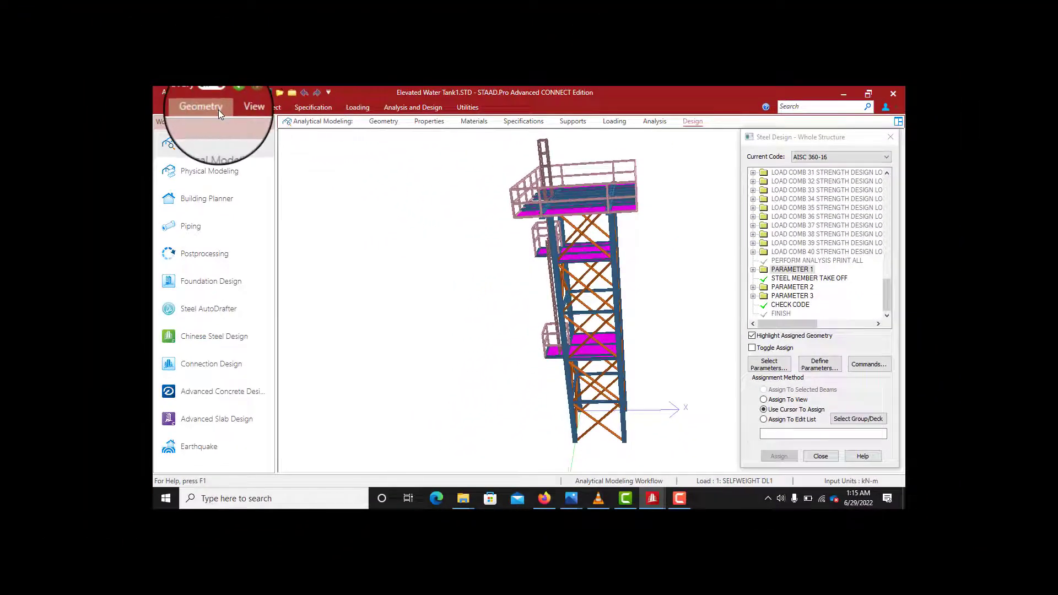
left_click(218, 111)
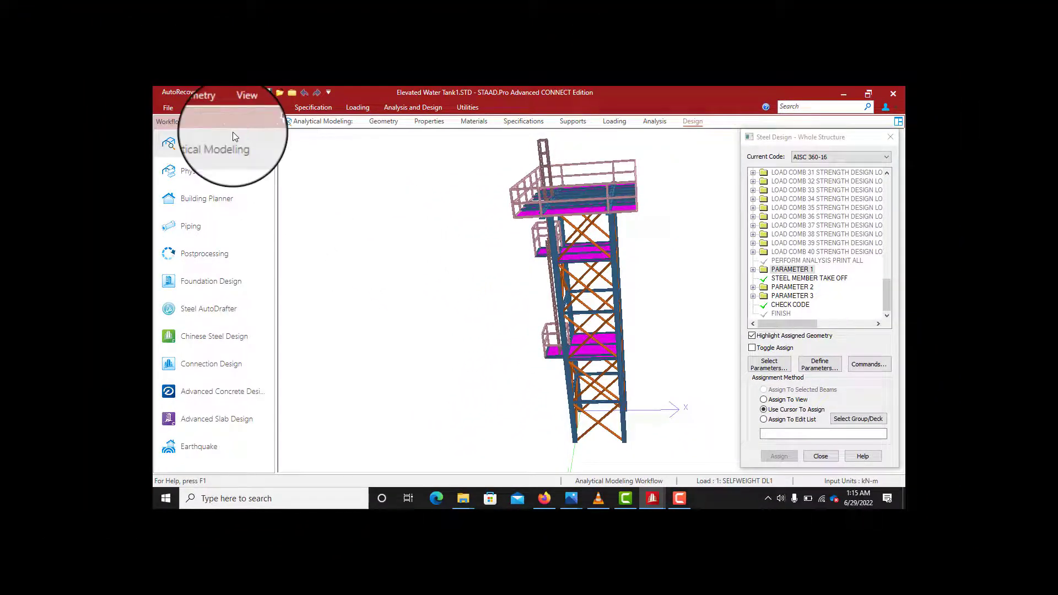
left_click(220, 107)
left_click(237, 108)
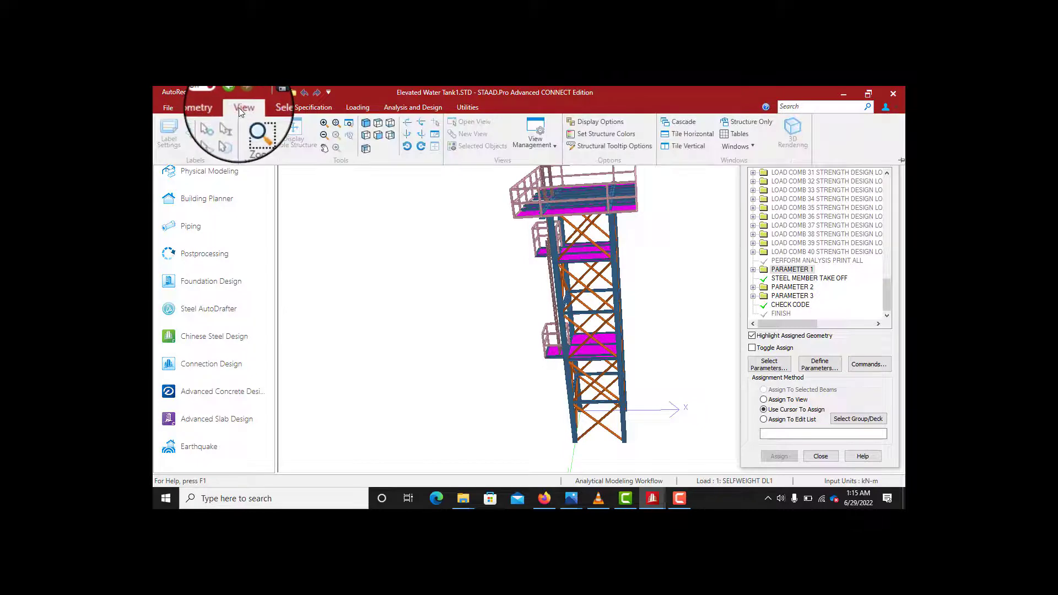
Step: Return to the wireframe view and select the node at the tank's top-left corner
left_click(272, 108)
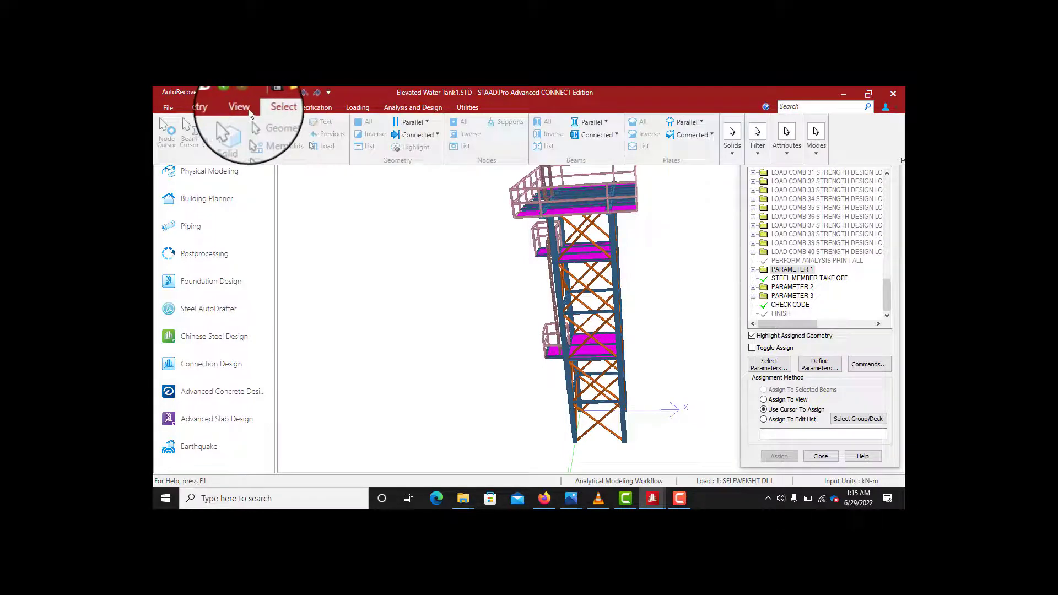
left_click(371, 213)
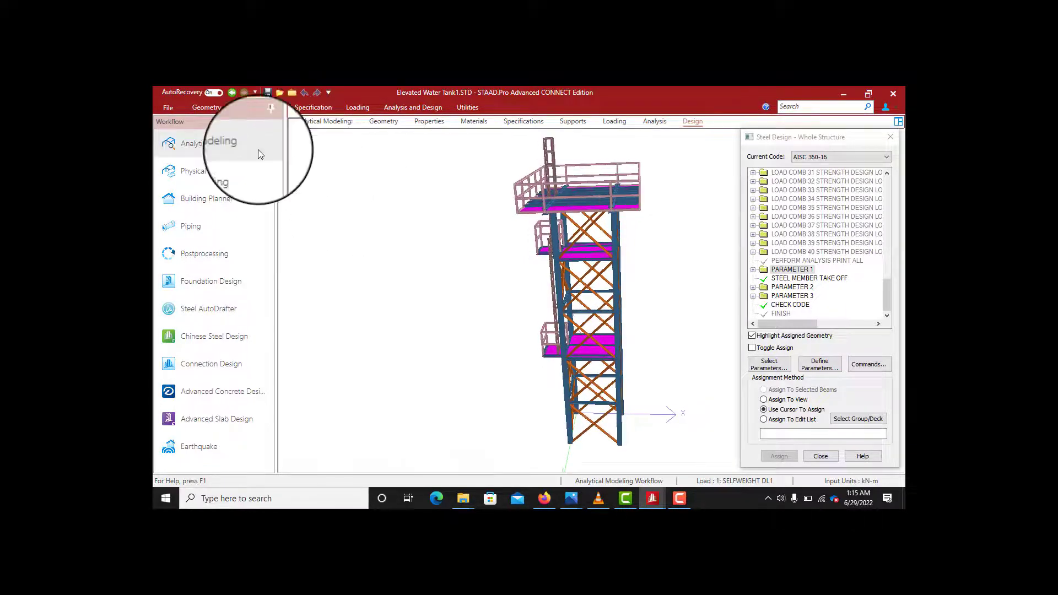
left_click(385, 121)
left_click(274, 108)
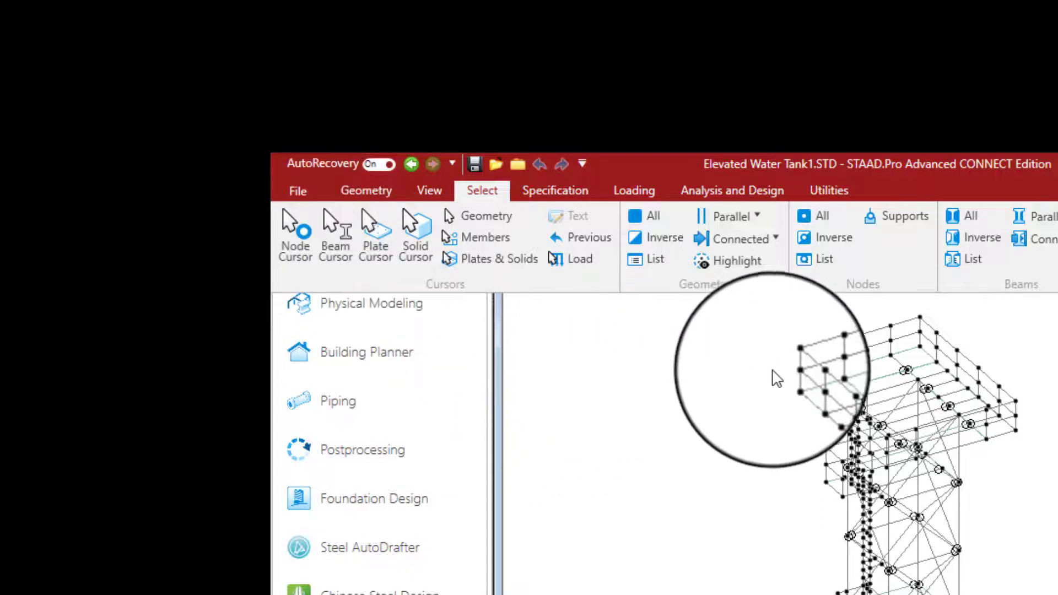
left_click(305, 233)
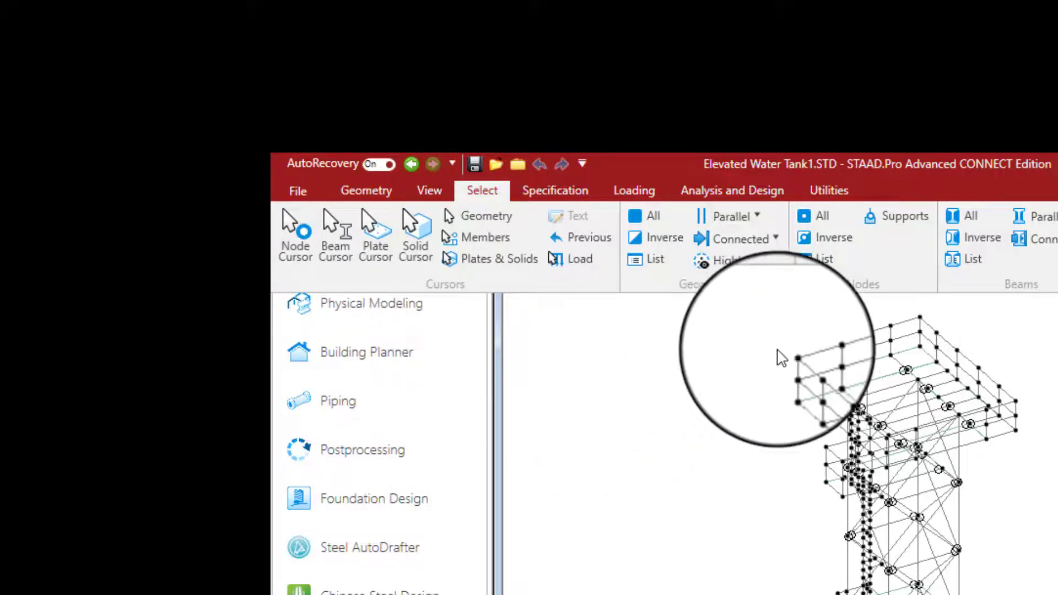
left_click(762, 363)
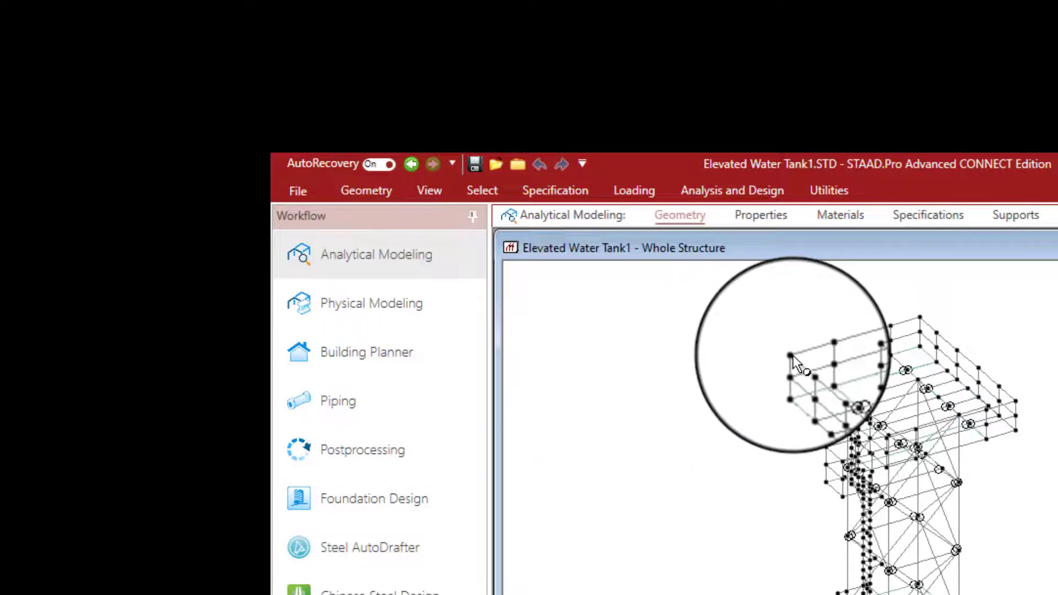
left_click(793, 355)
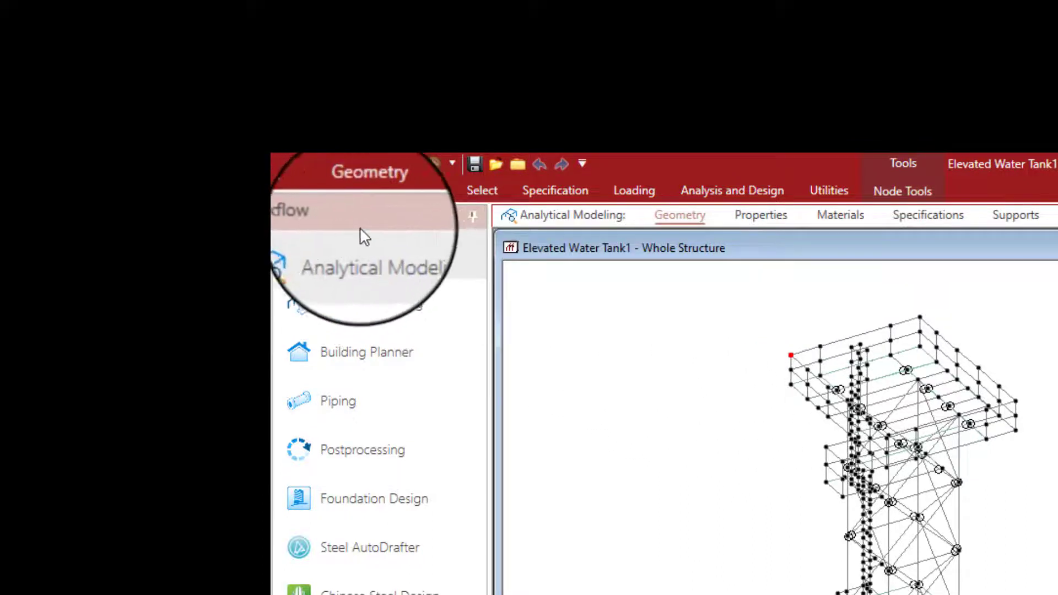
Step: Select individual beams along the platform's top edge and left corner
left_click(484, 191)
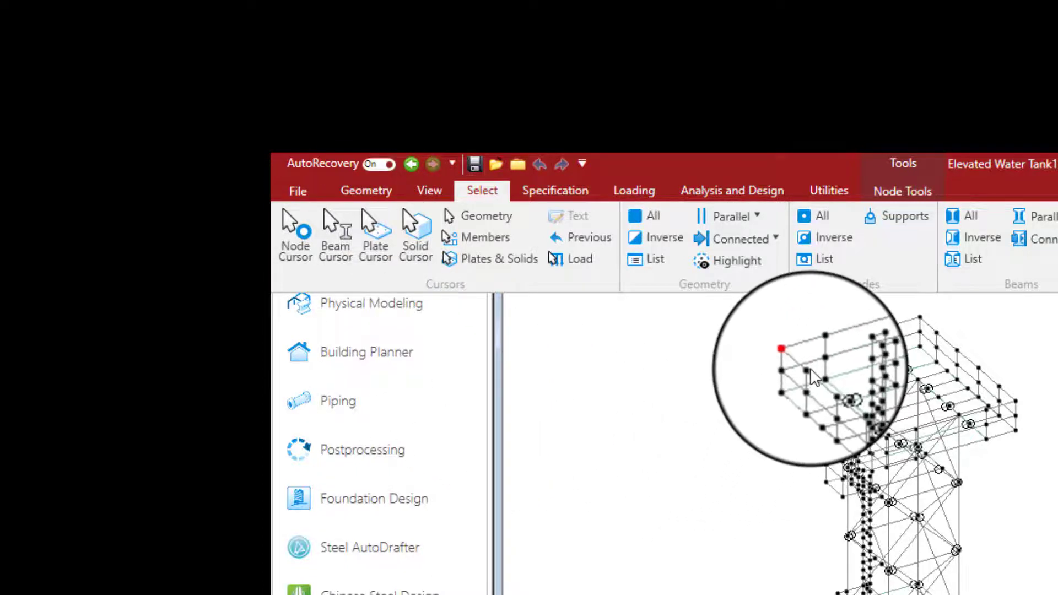
left_click(333, 233)
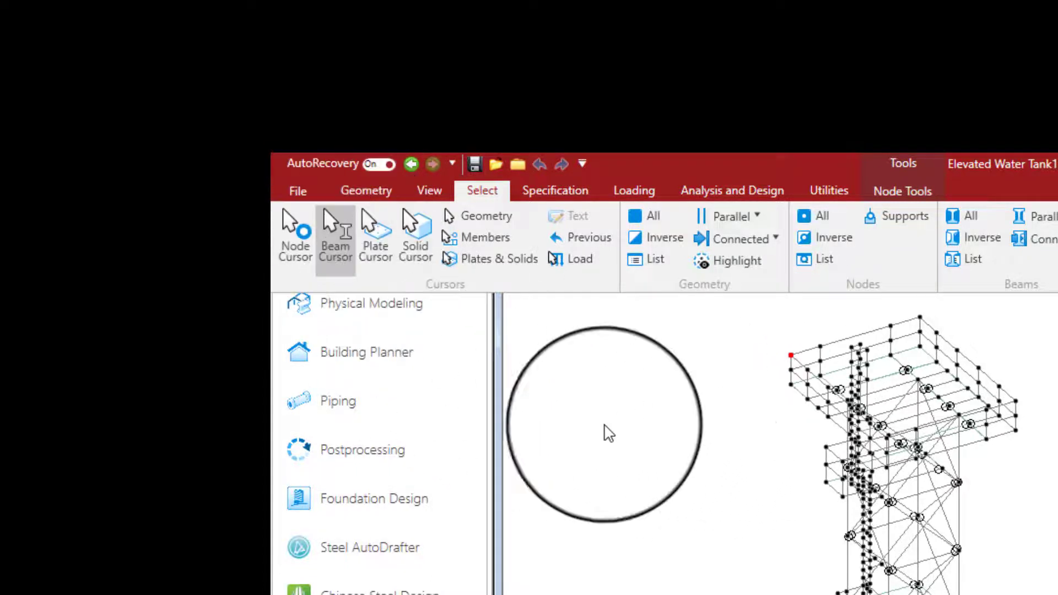
left_click(824, 352)
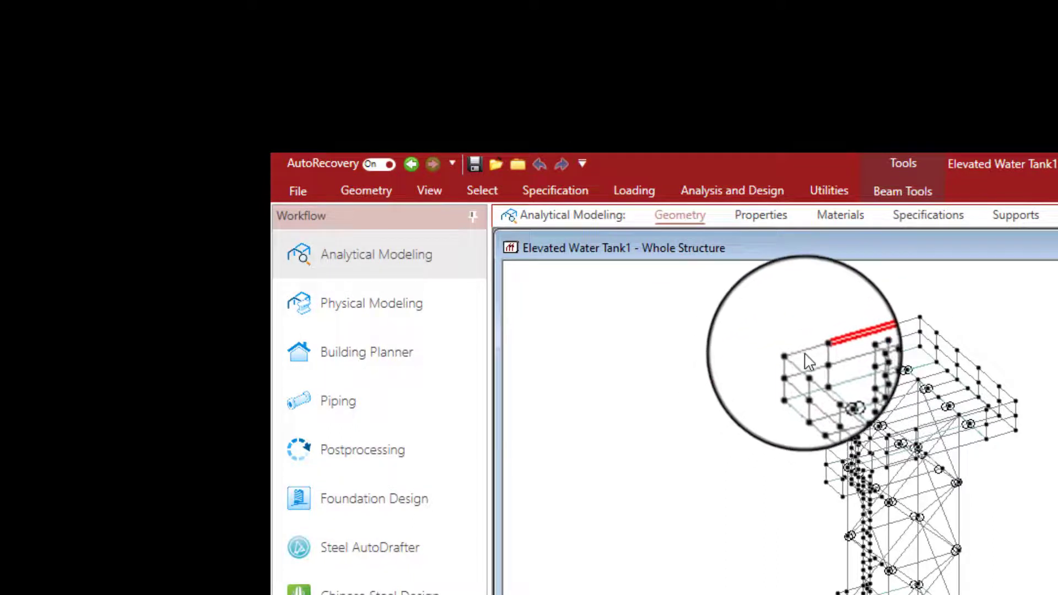
left_click(846, 338)
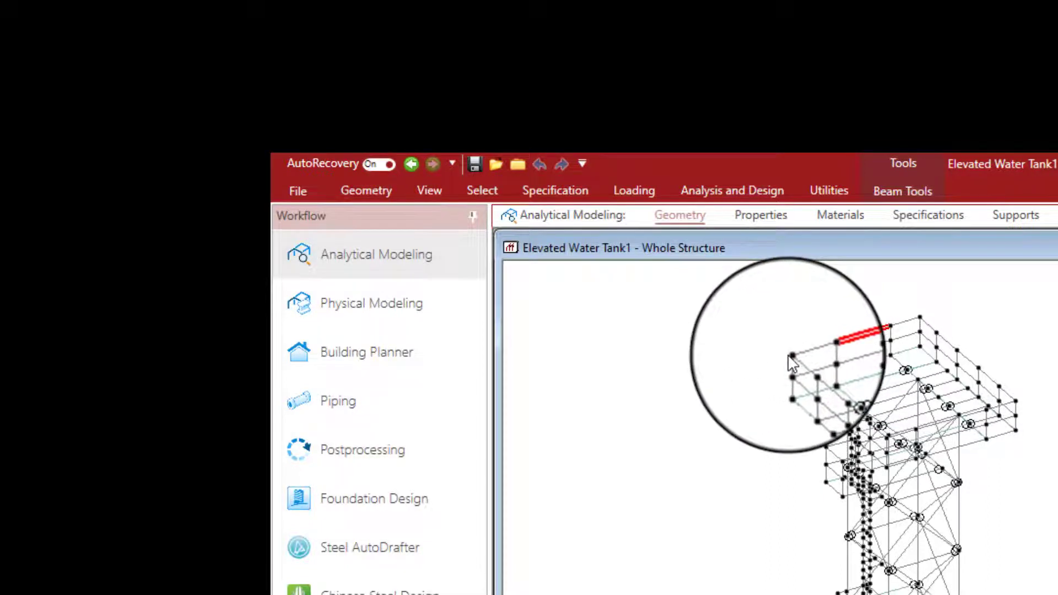
left_click(790, 357)
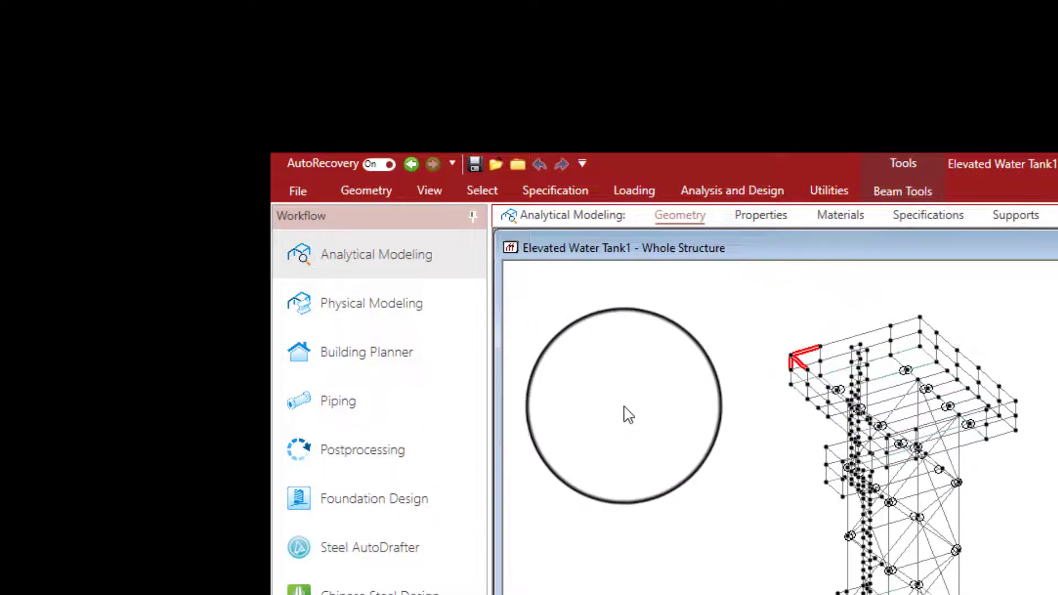
left_click(849, 338)
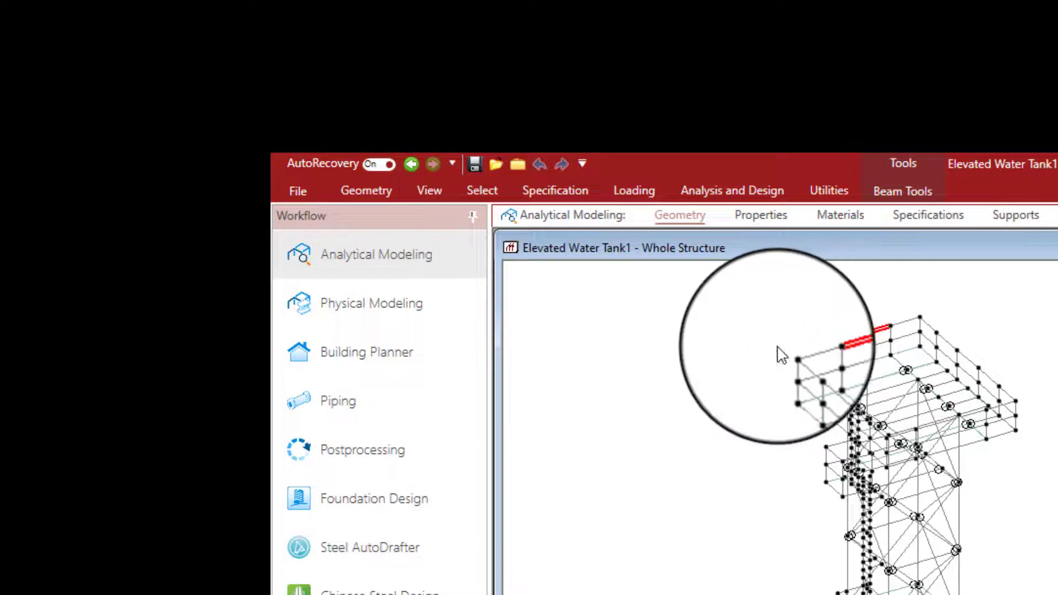
Step: Switch to plate selection and pick one plate on the top deck
left_click(367, 194)
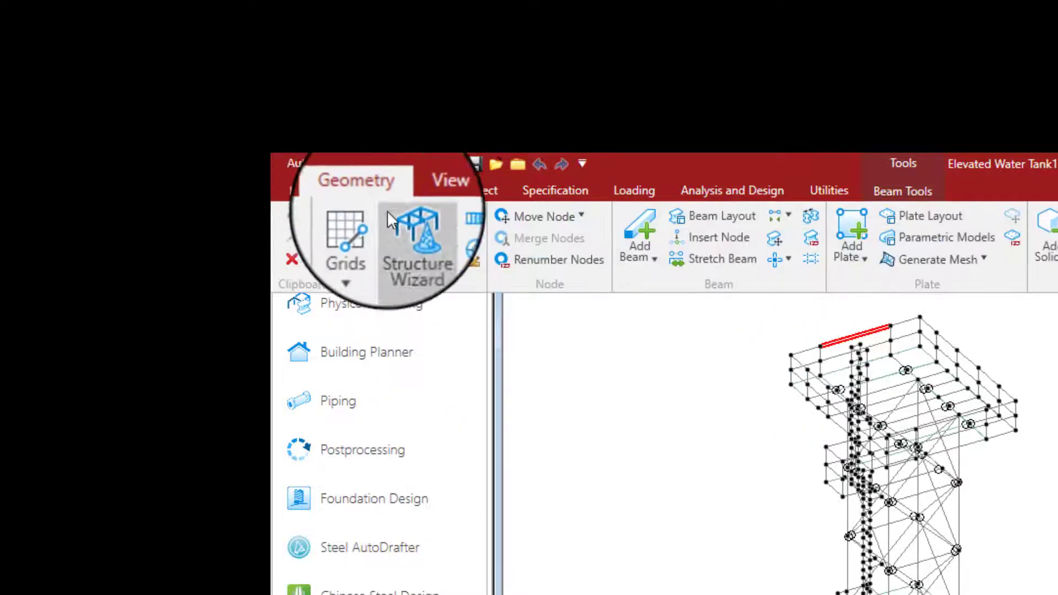
left_click(475, 193)
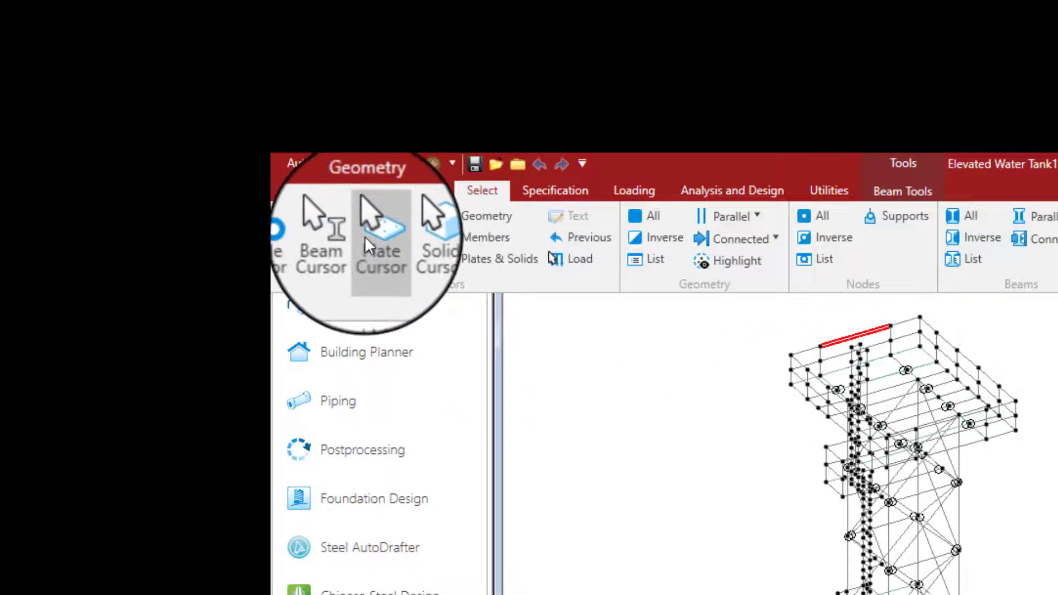
left_click(849, 386)
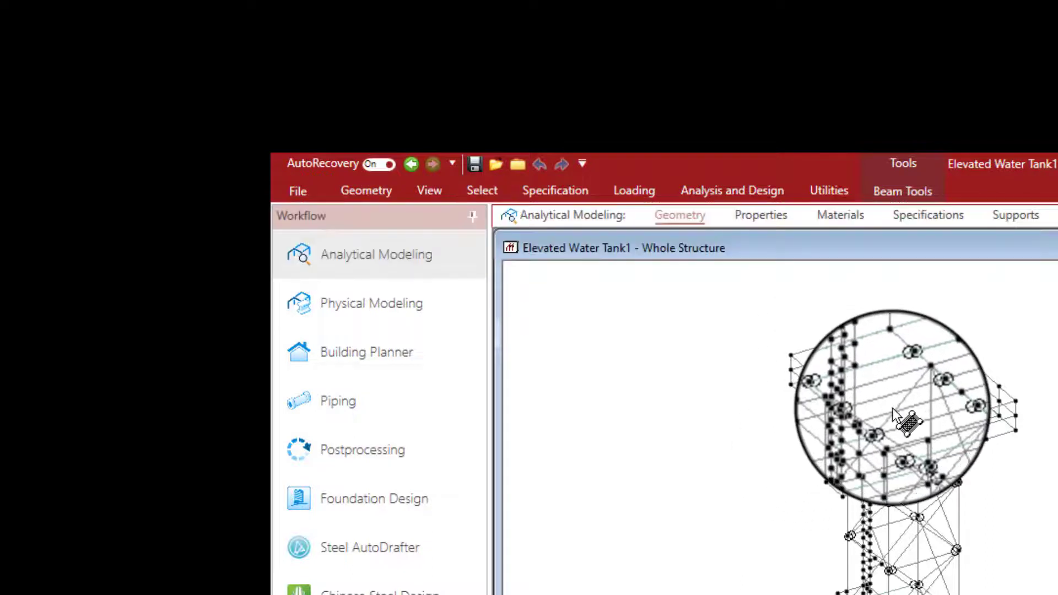
left_click(926, 419)
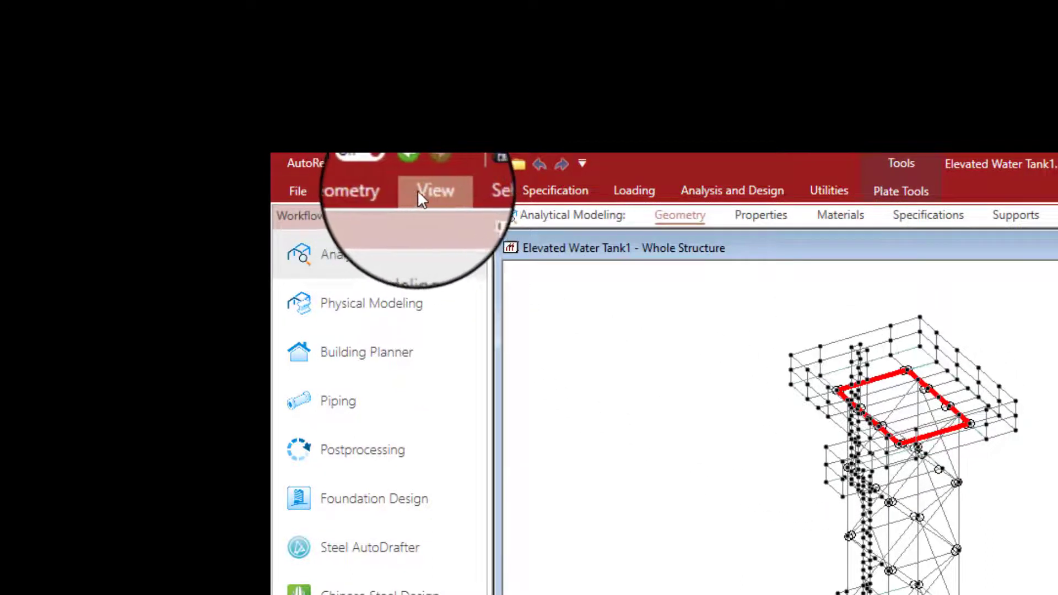
left_click(422, 191)
Step: Highlight the L90X90X12 and then TUB60603 members, then go to the Loading page
left_click(469, 194)
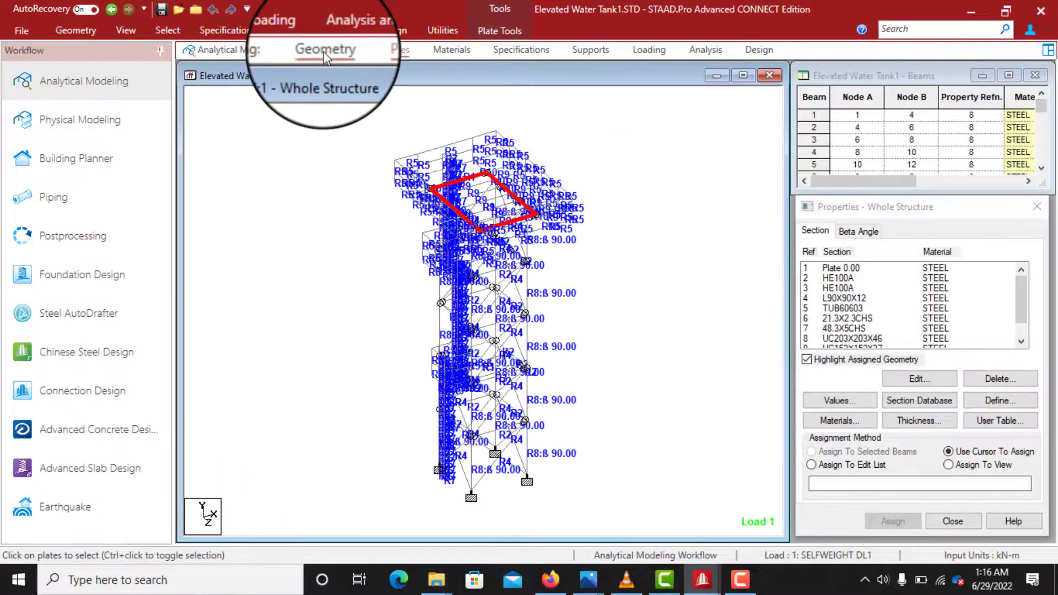
left_click(848, 298)
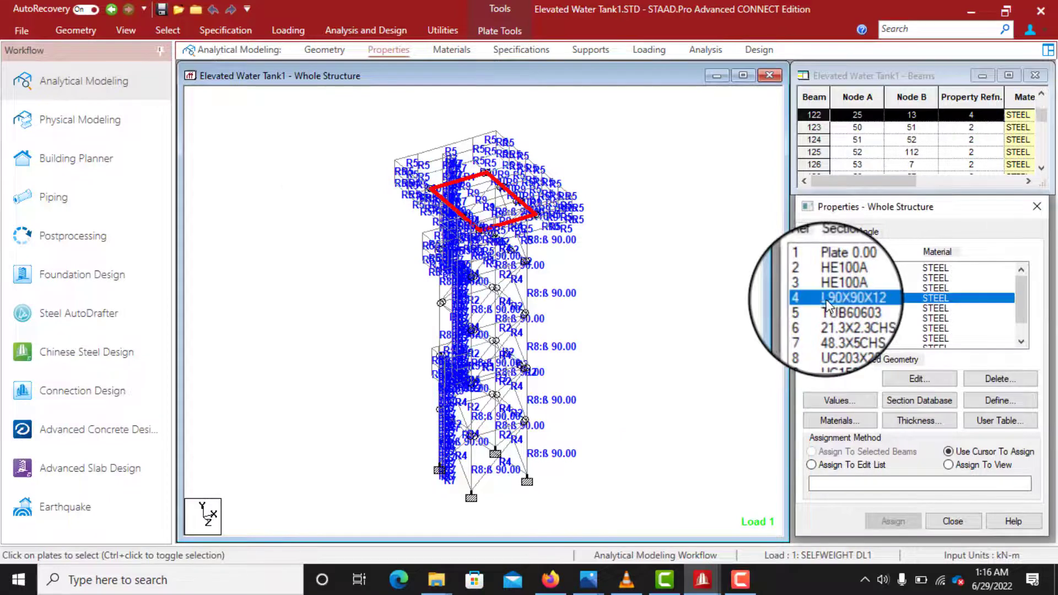
left_click(842, 308)
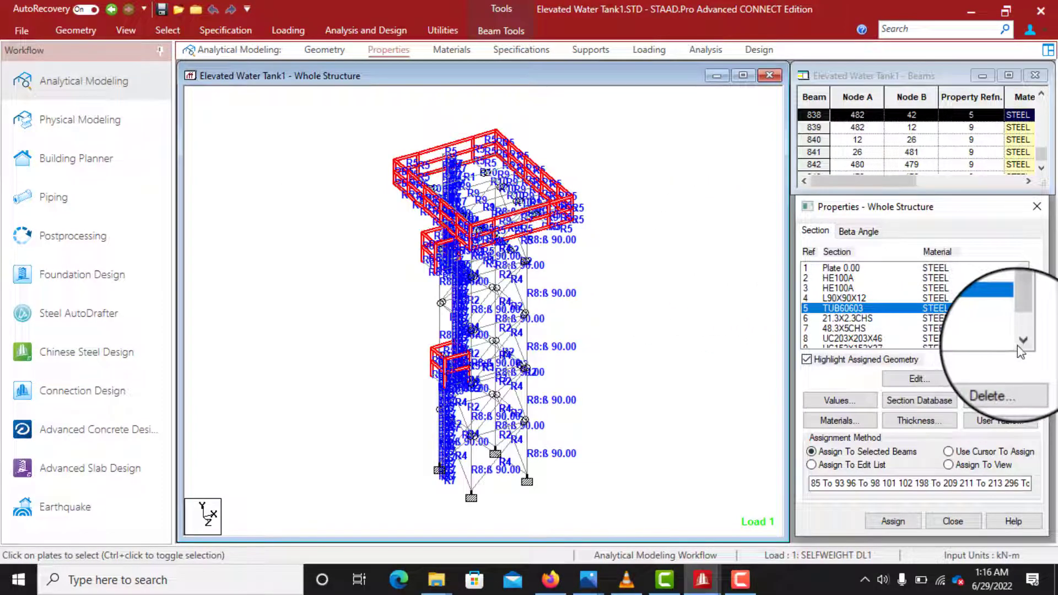
scroll(964, 329, "down", 2)
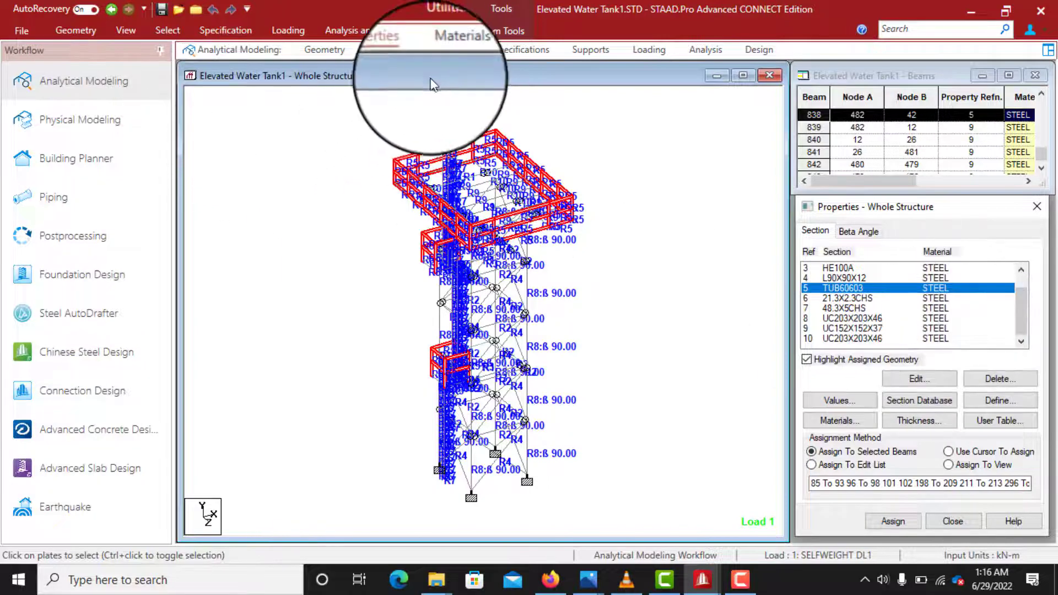
left_click(229, 39)
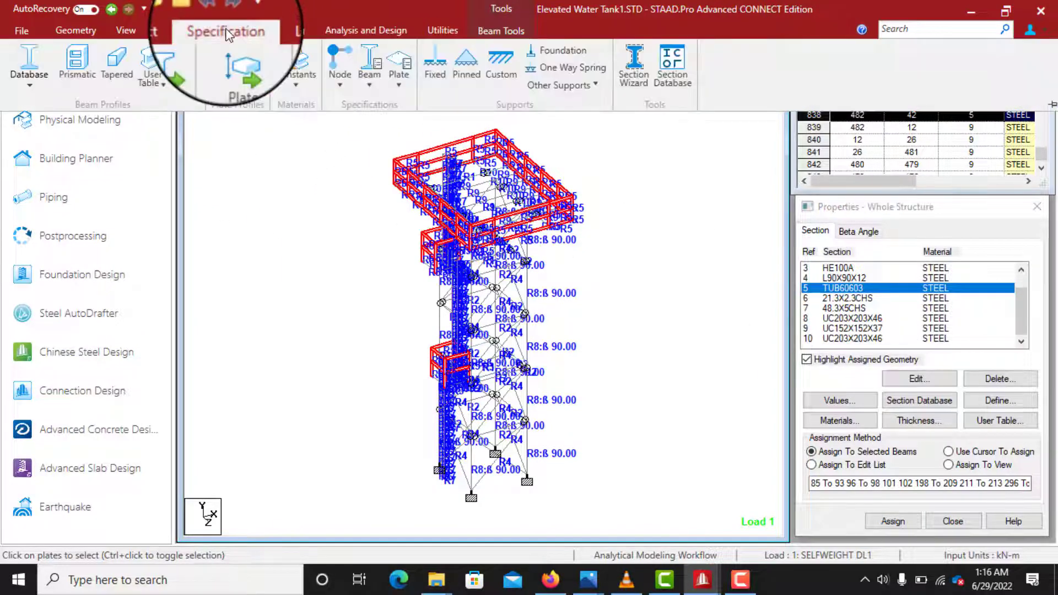
left_click(289, 33)
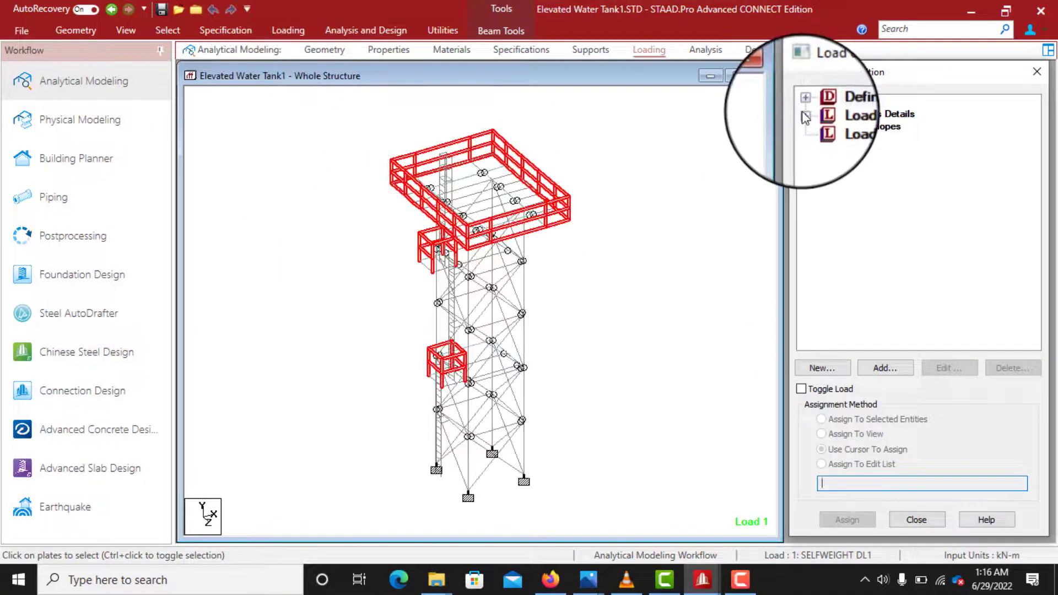
Step: Expand Load Cases Details, then show the Analysis – Whole Structure commands
left_click(804, 114)
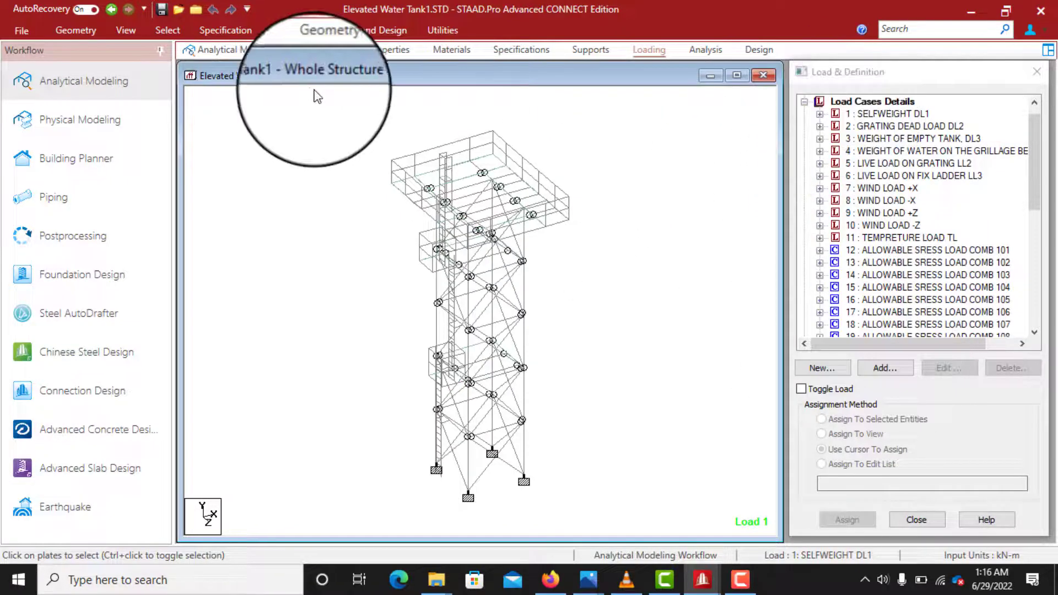
left_click(159, 29)
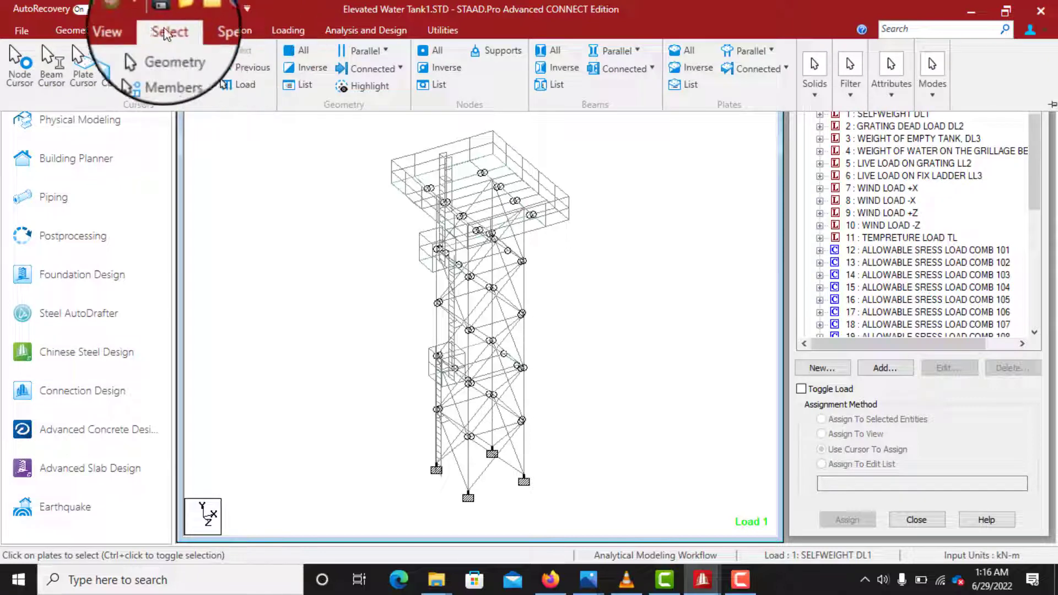
left_click(287, 29)
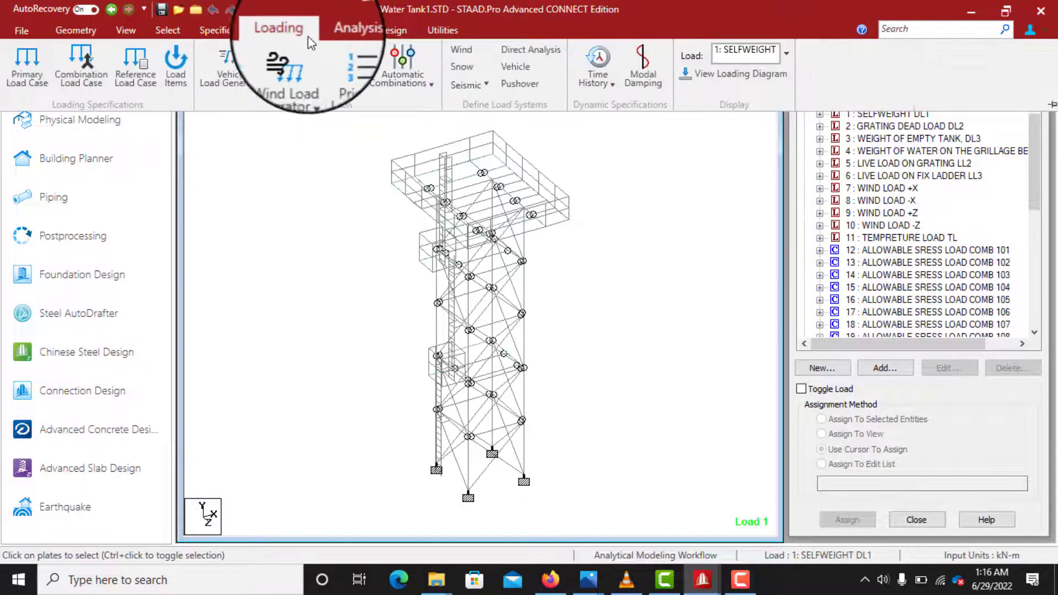
left_click(352, 32)
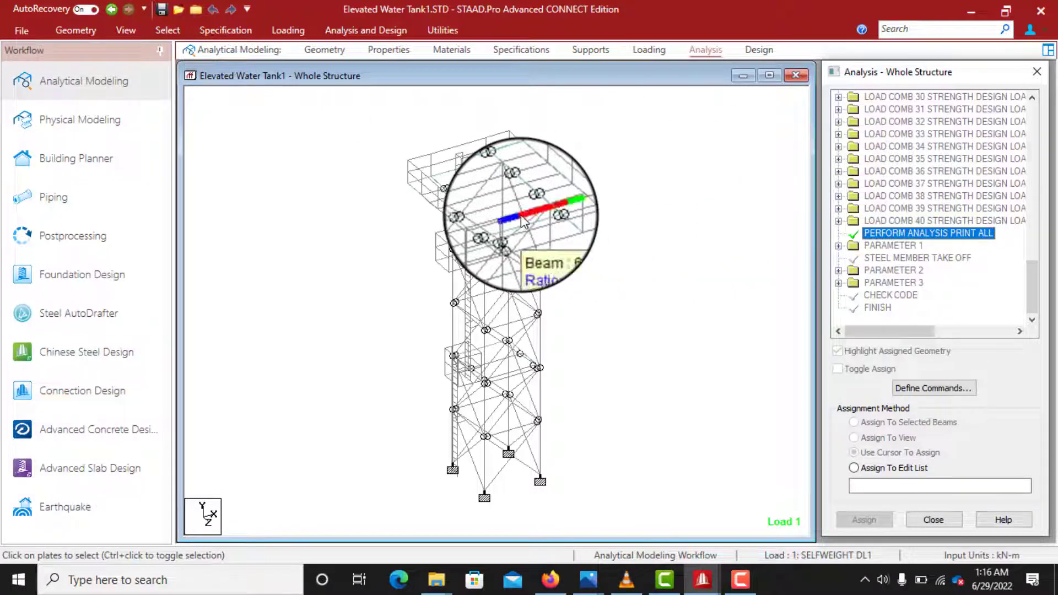
left_click(339, 30)
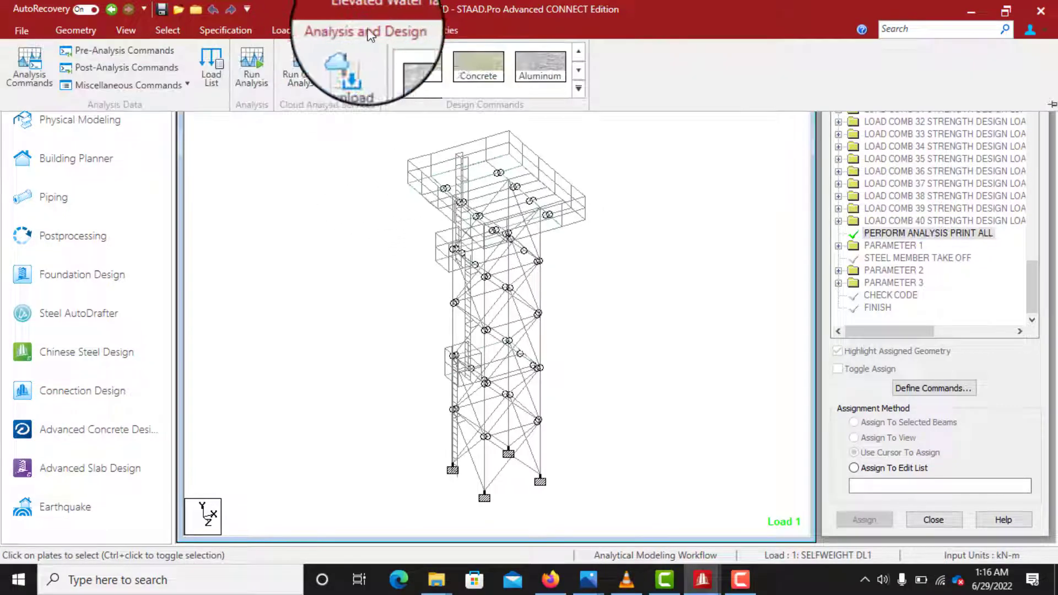
left_click(441, 31)
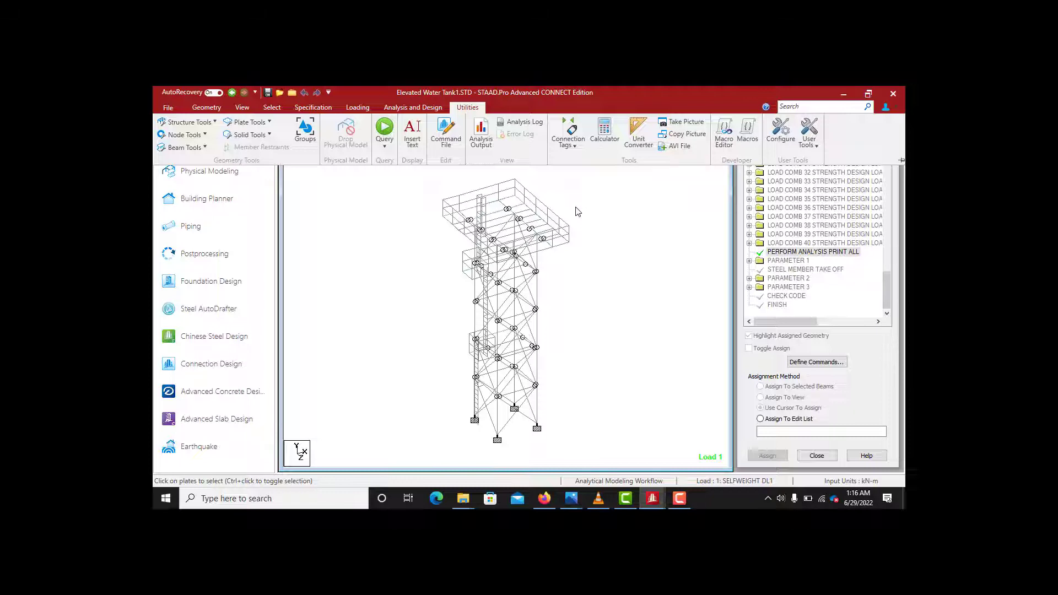
scroll(425, 262, "up", 1)
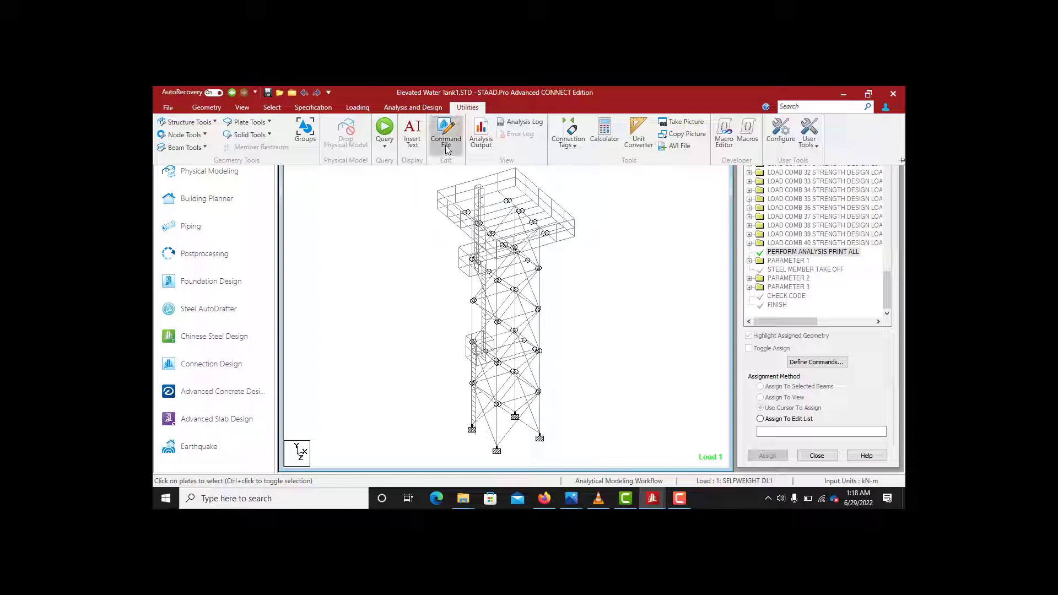
Step: Render the Elevated Water Tank1 tower in solid 3D and maximize the Rendered View window
left_click(243, 108)
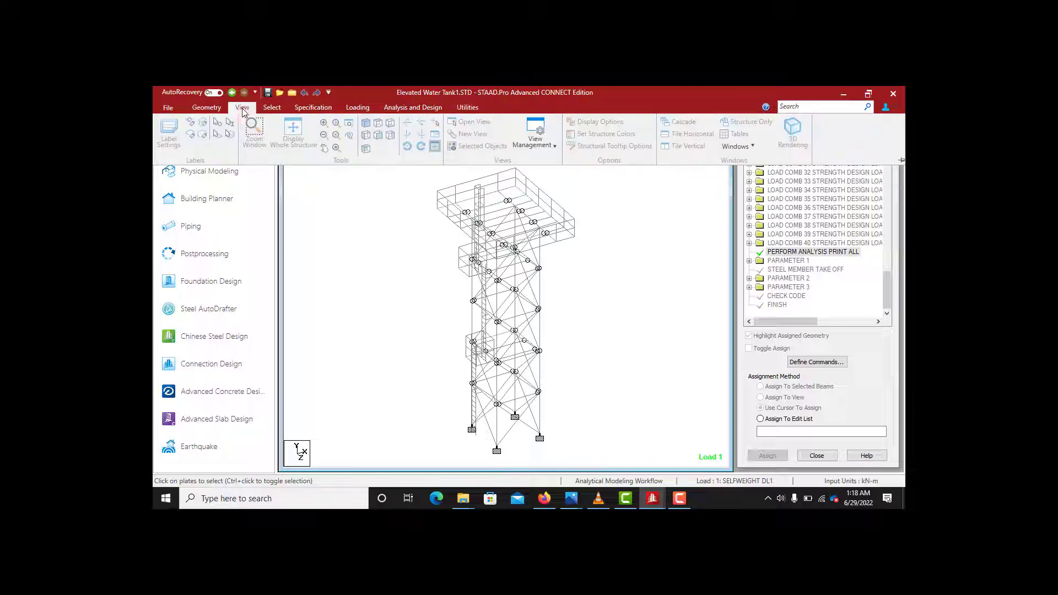
left_click(803, 144)
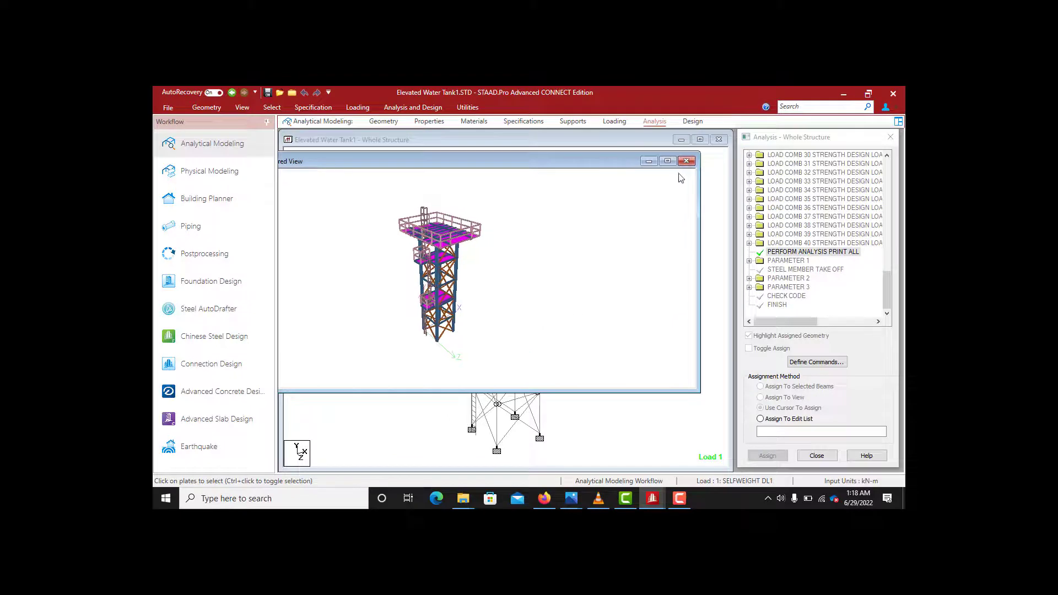
left_click(675, 161)
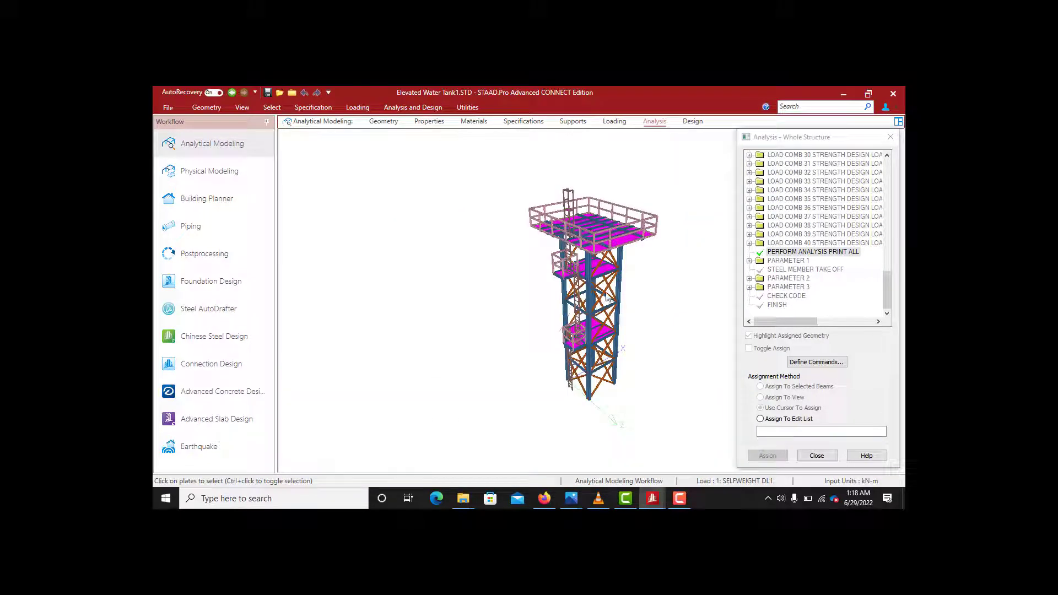